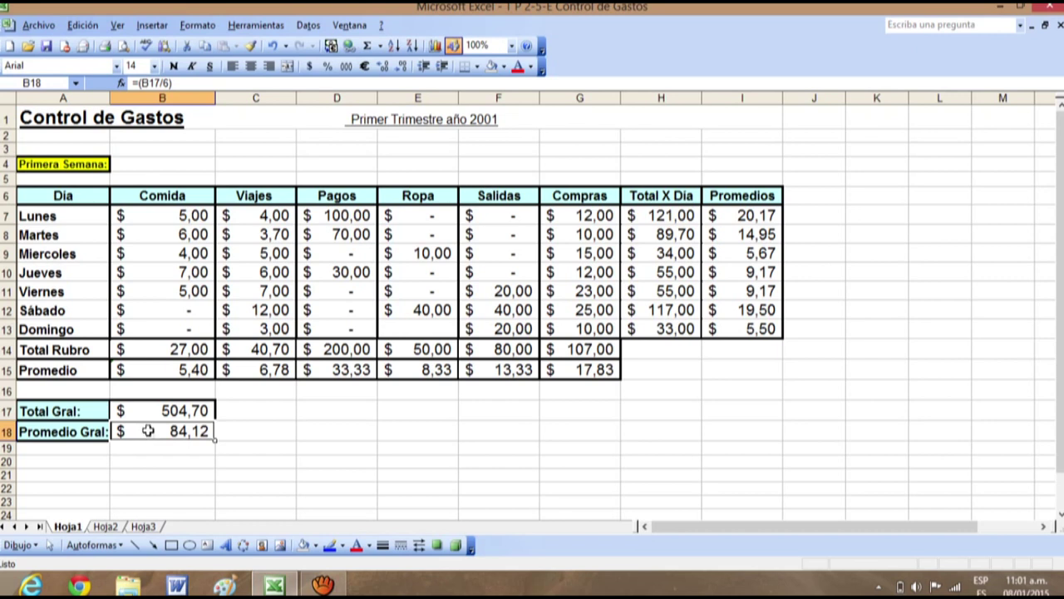
- Try calculating the general average in B18 with =promedio(B15:G15), and undo the entry
{"action": "key", "text": "BackSpace"}
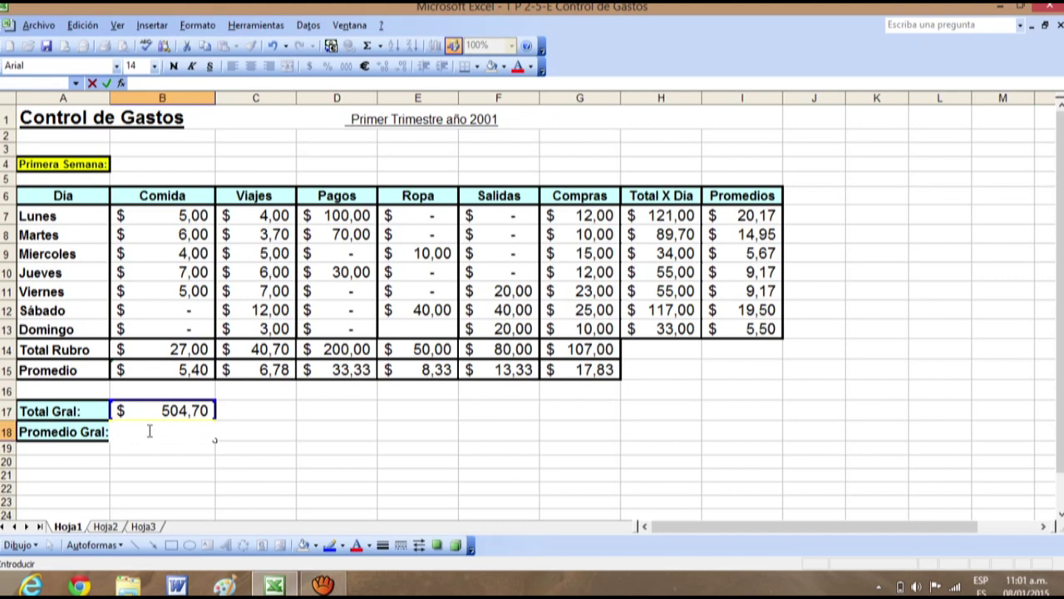
{"action": "type", "text": "="}
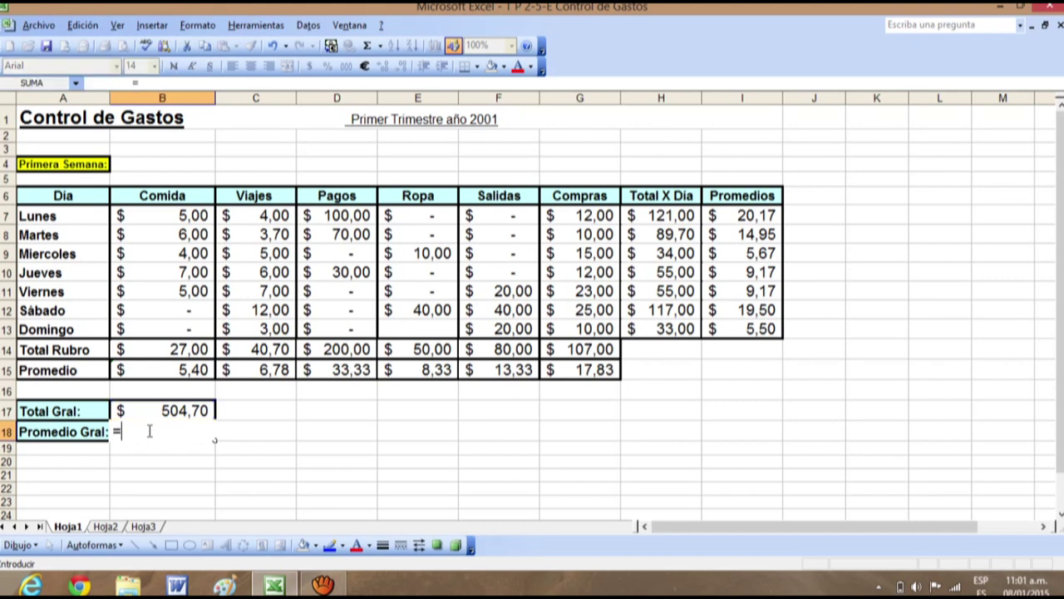
{"action": "type", "text": "promedio"}
{"action": "type", "text": "("}
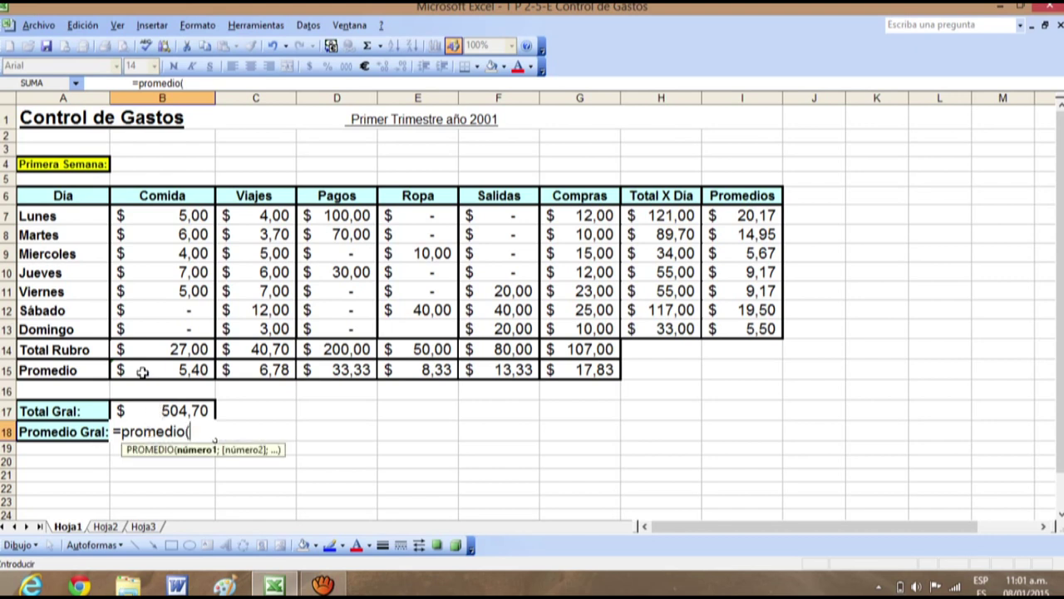
{"action": "left_click_drag", "start_coordinate": [142, 371], "coordinate": [565, 367]}
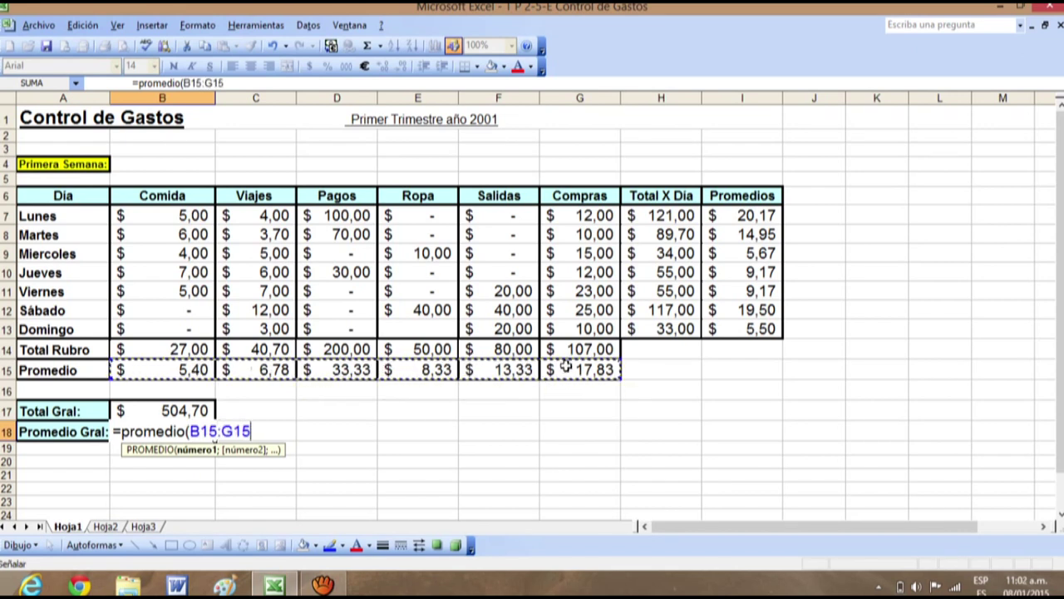
{"action": "type", "text": ")"}
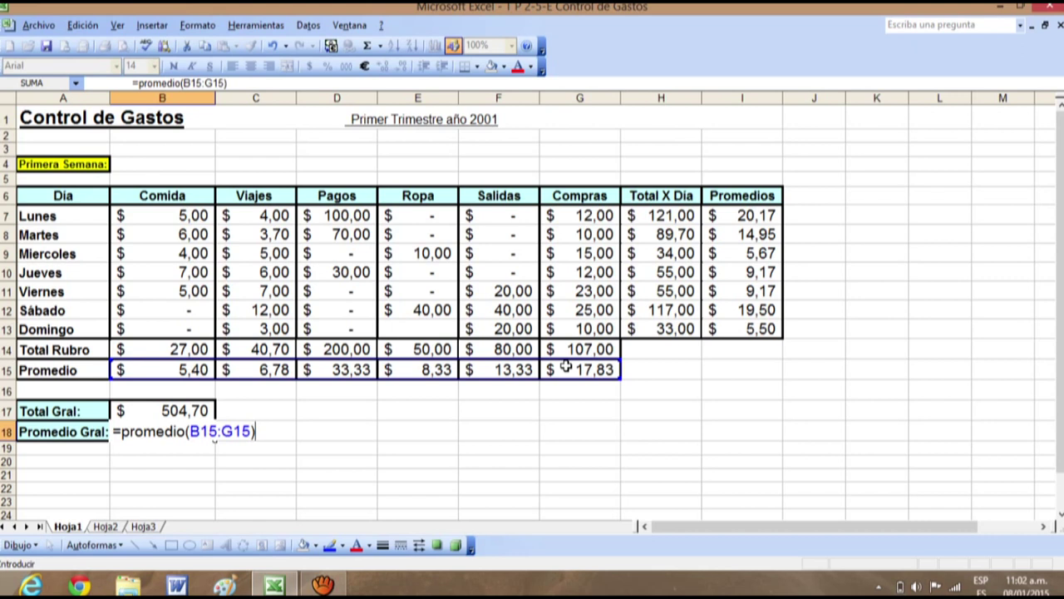
{"action": "key", "text": "Return"}
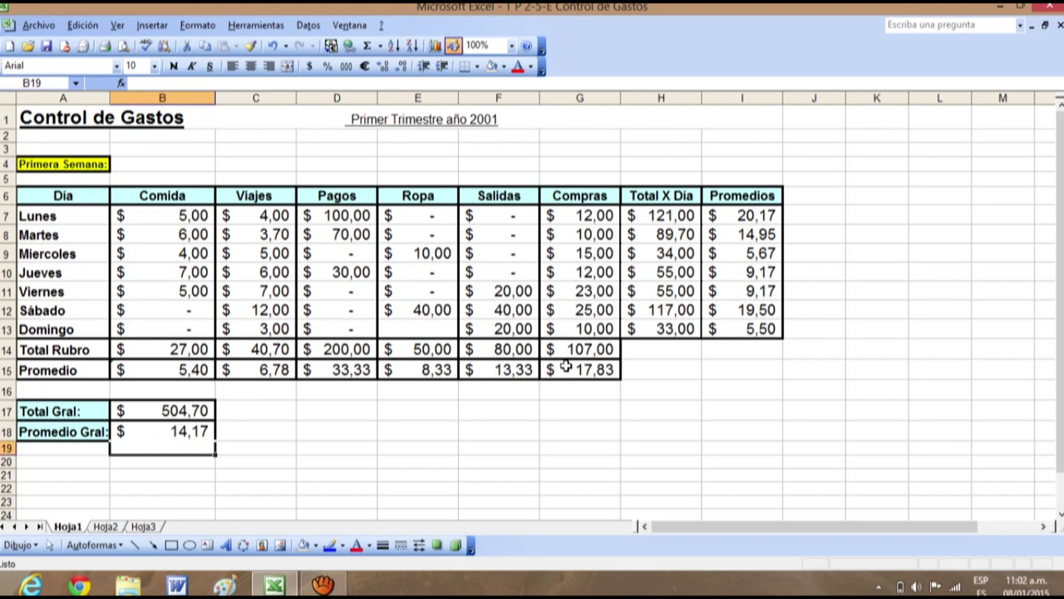
{"action": "key", "text": "ctrl+z"}
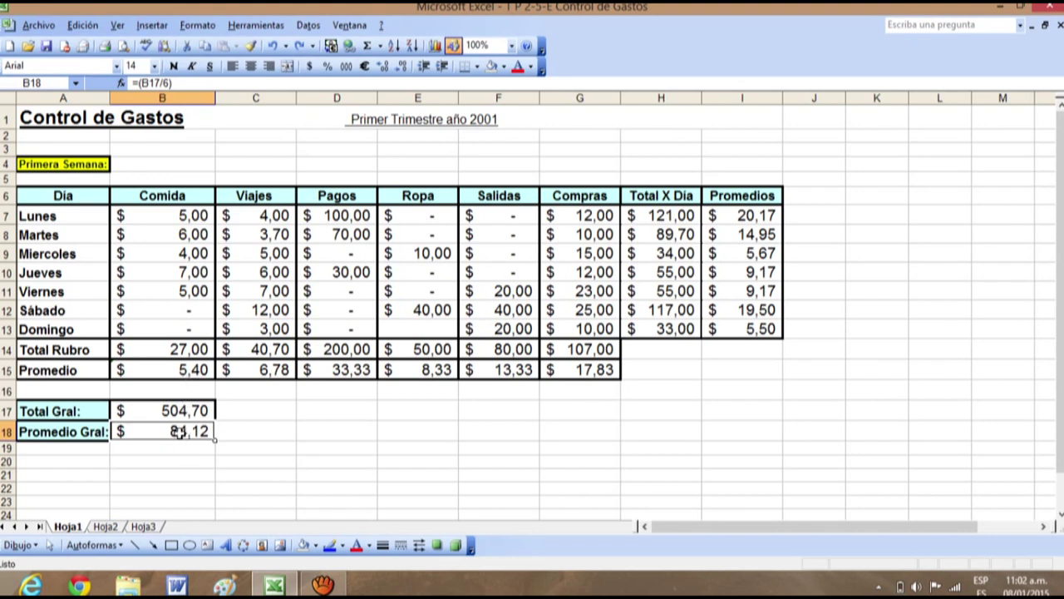
- Replace the general average formula in B18 with =promedio(B14:G14), averaging the Total Rubro row
{"action": "key", "text": "BackSpace"}
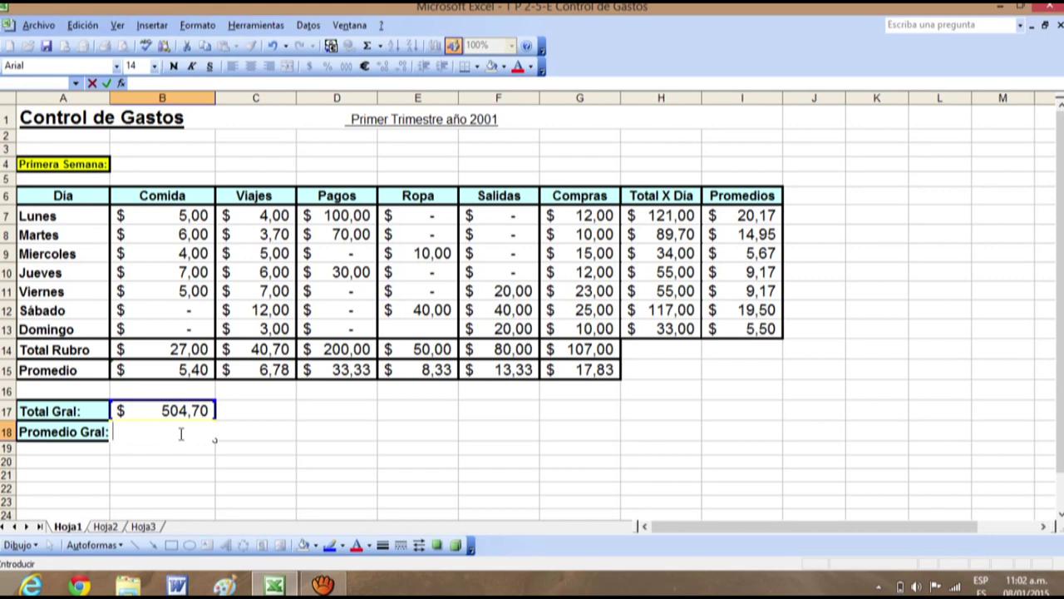
{"action": "type", "text": "=("}
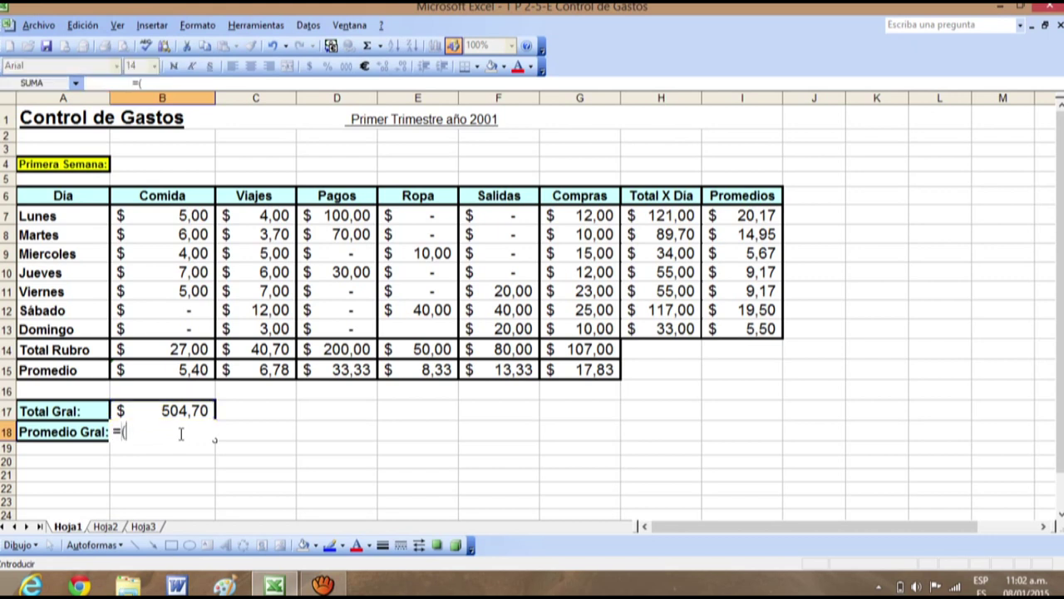
{"action": "key", "text": "BackSpace"}
{"action": "type", "text": "promedio"}
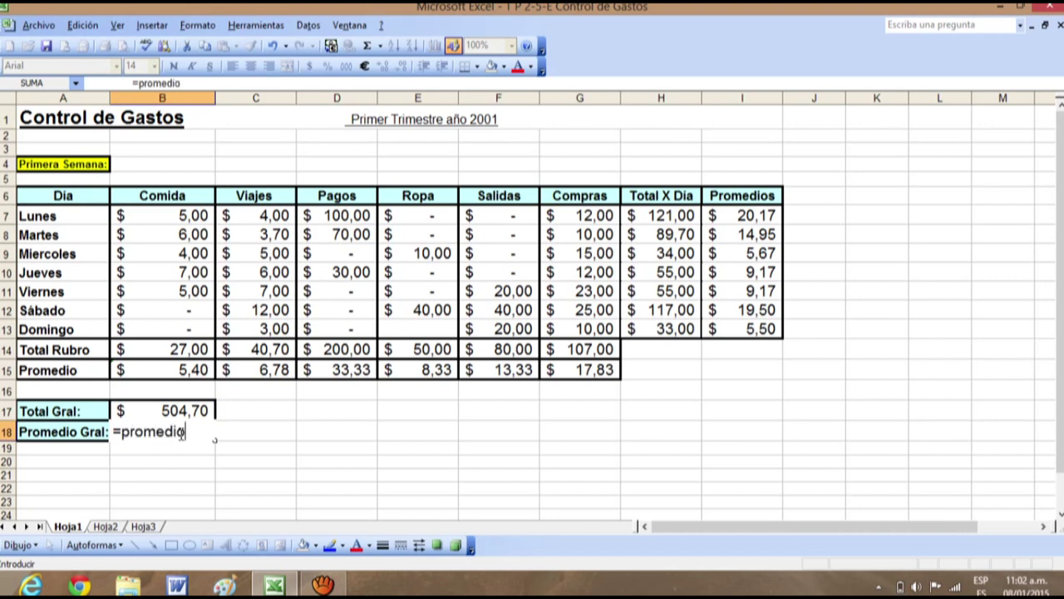
{"action": "type", "text": "("}
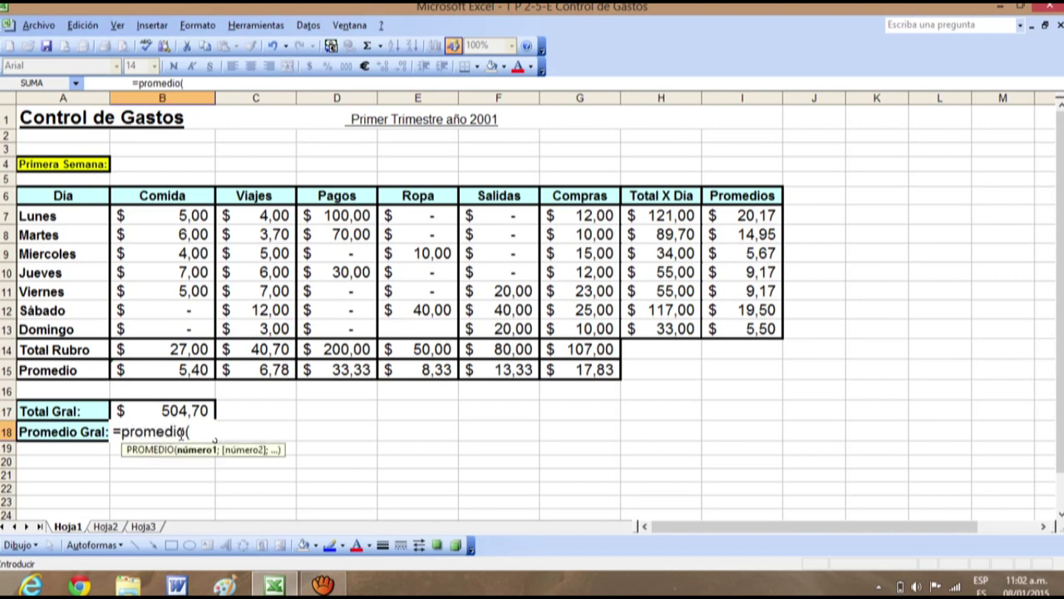
{"action": "left_click_drag", "start_coordinate": [154, 355], "coordinate": [565, 346]}
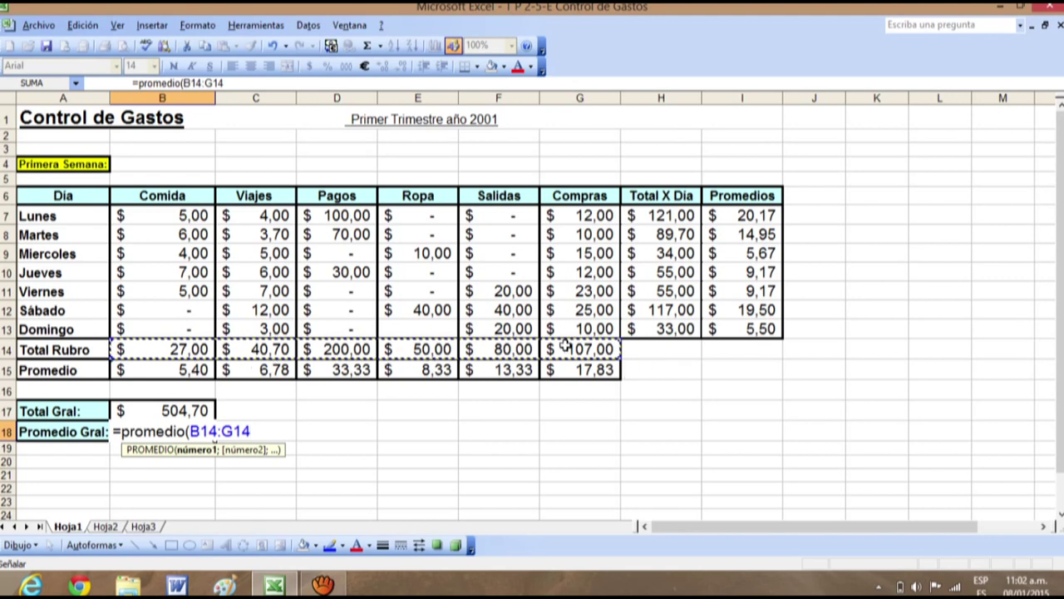
{"action": "type", "text": ")"}
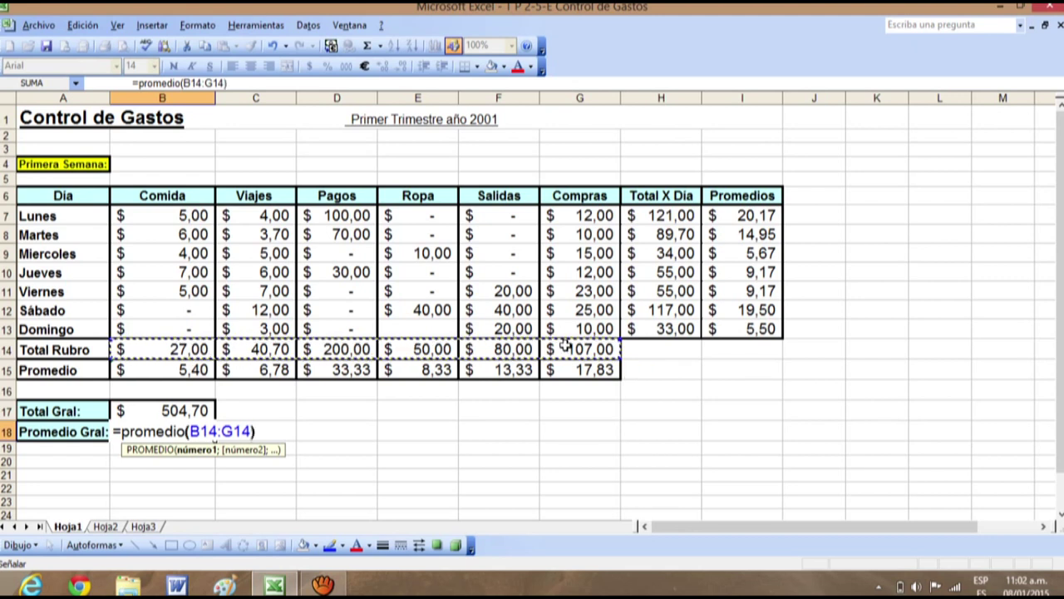
{"action": "key", "text": "Return"}
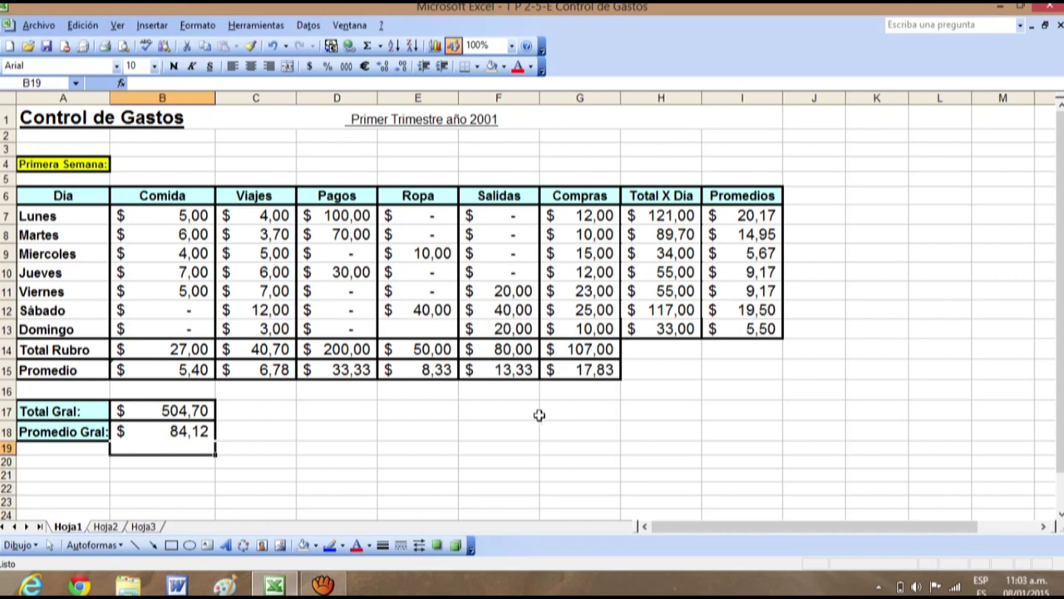
{"action": "left_click", "coordinate": [512, 447]}
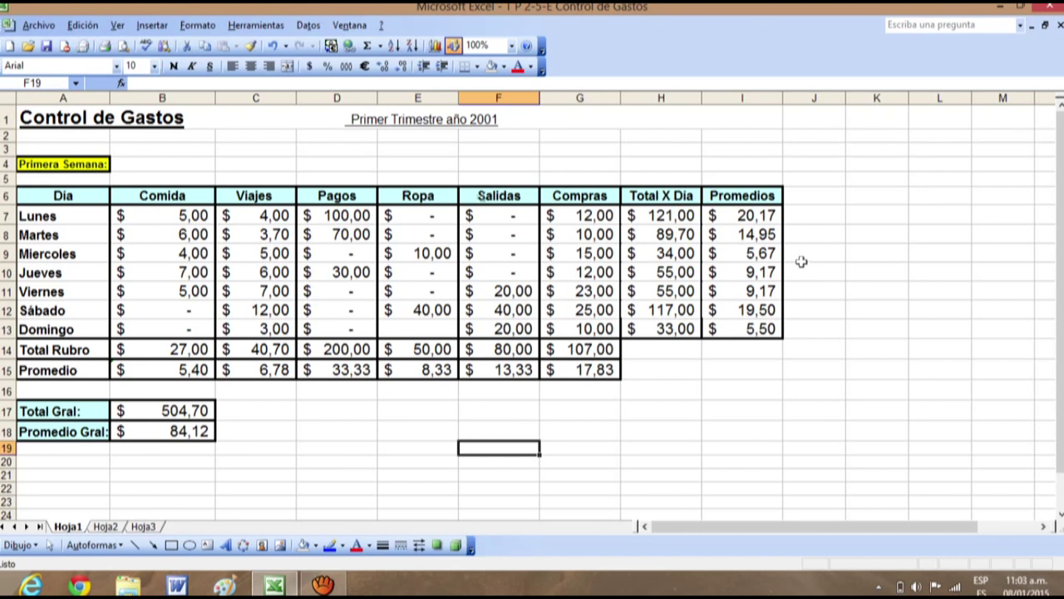
- Save a copy of the workbook in Mis documentos as "T P 2-5-E Control de Gastos c"
{"action": "left_click", "coordinate": [1059, 25]}
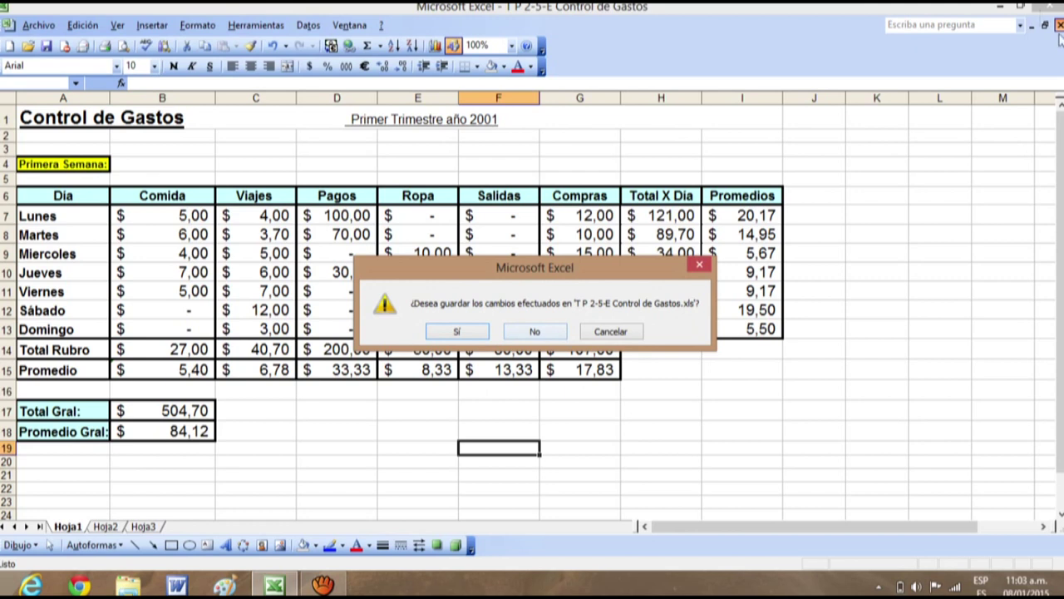
{"action": "left_click", "coordinate": [610, 331]}
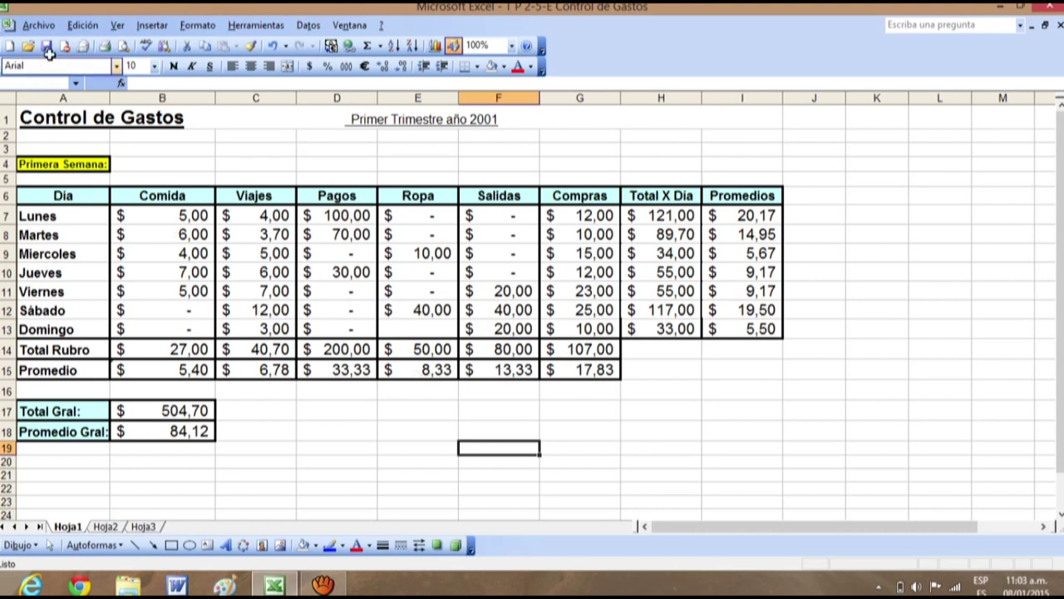
{"action": "left_click", "coordinate": [39, 25]}
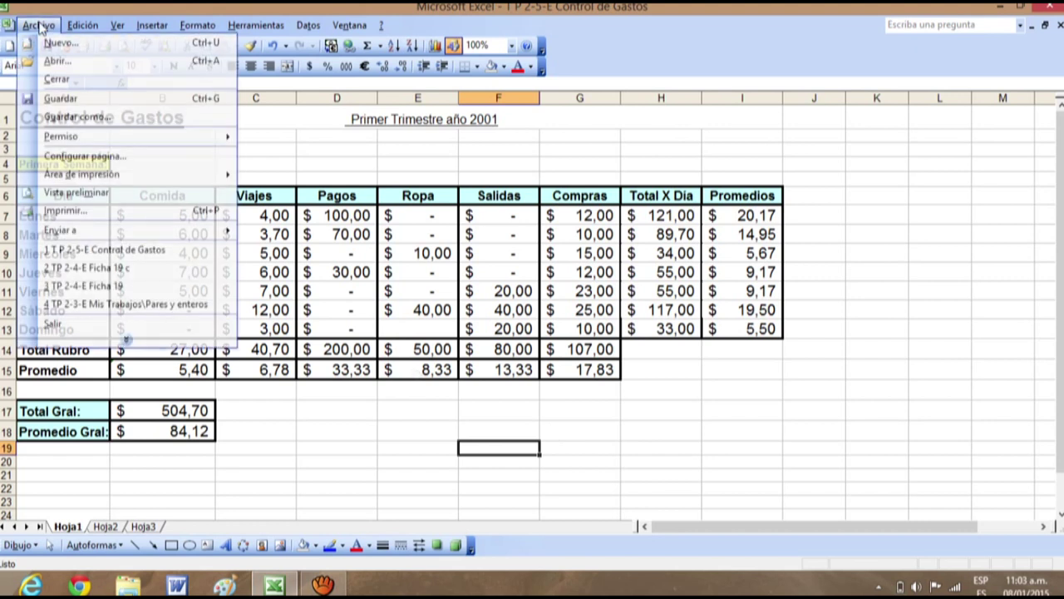
{"action": "left_click", "coordinate": [107, 117]}
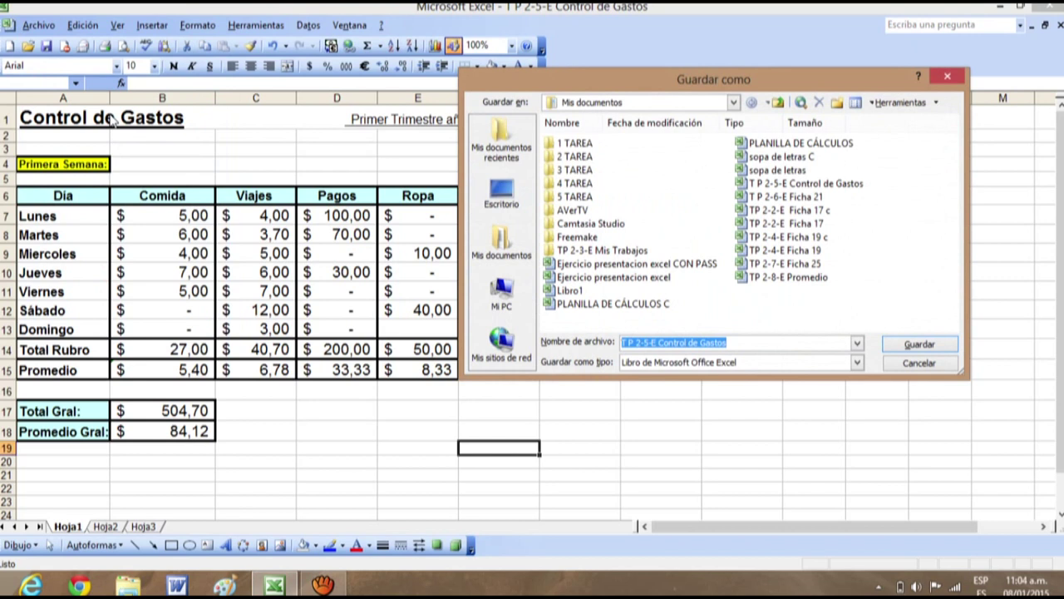
{"action": "left_click", "coordinate": [757, 345]}
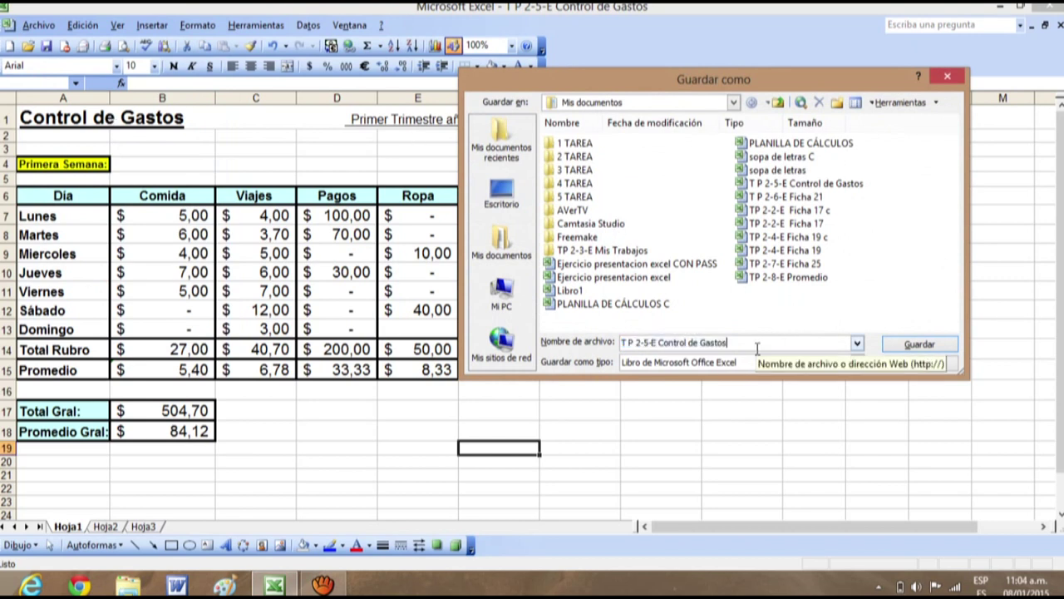
{"action": "type", "text": "c"}
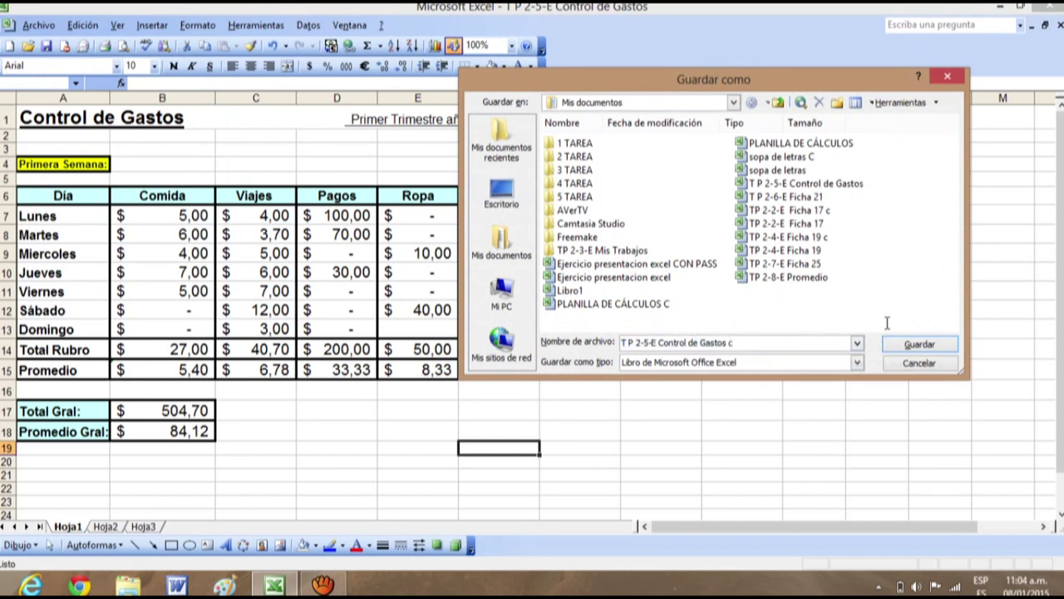
{"action": "left_click", "coordinate": [920, 343]}
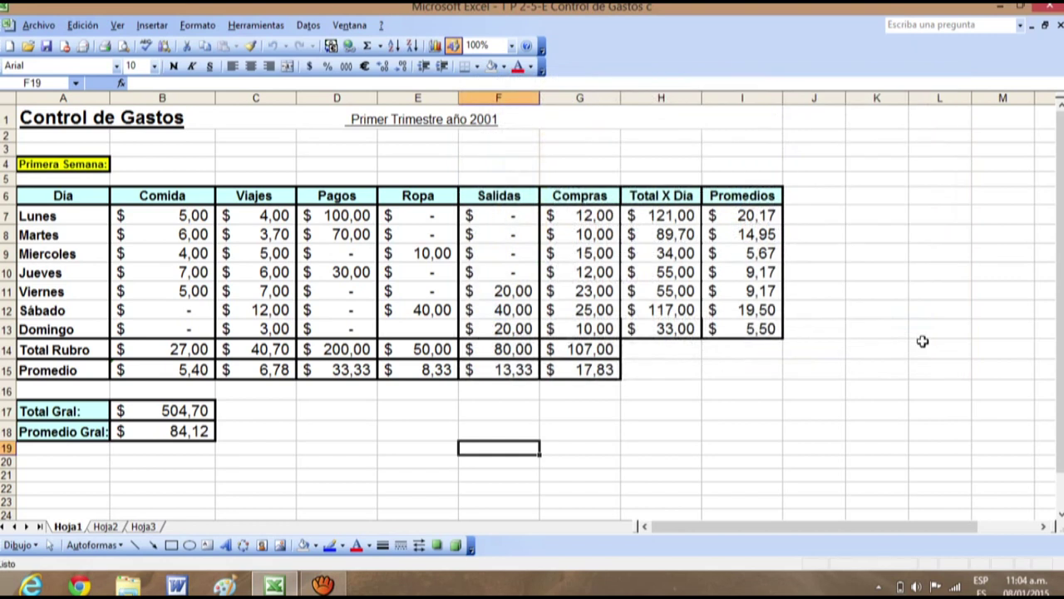
- Close the expense workbook and open the file "T P 2-6-E Ficha 21" from Mis documentos
{"action": "left_click", "coordinate": [1059, 27]}
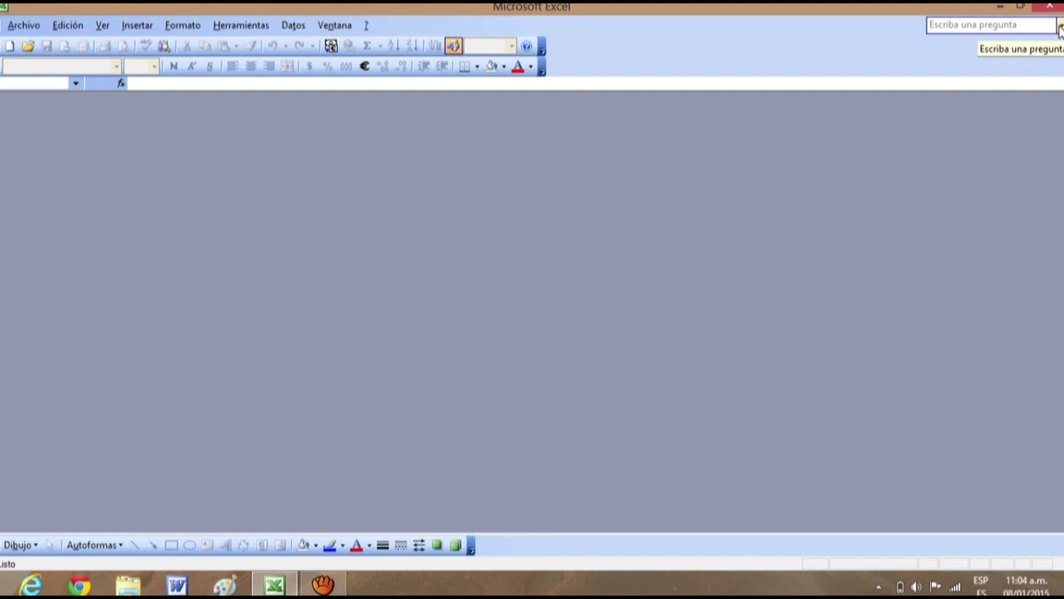
{"action": "left_click", "coordinate": [24, 25]}
{"action": "left_click", "coordinate": [57, 62]}
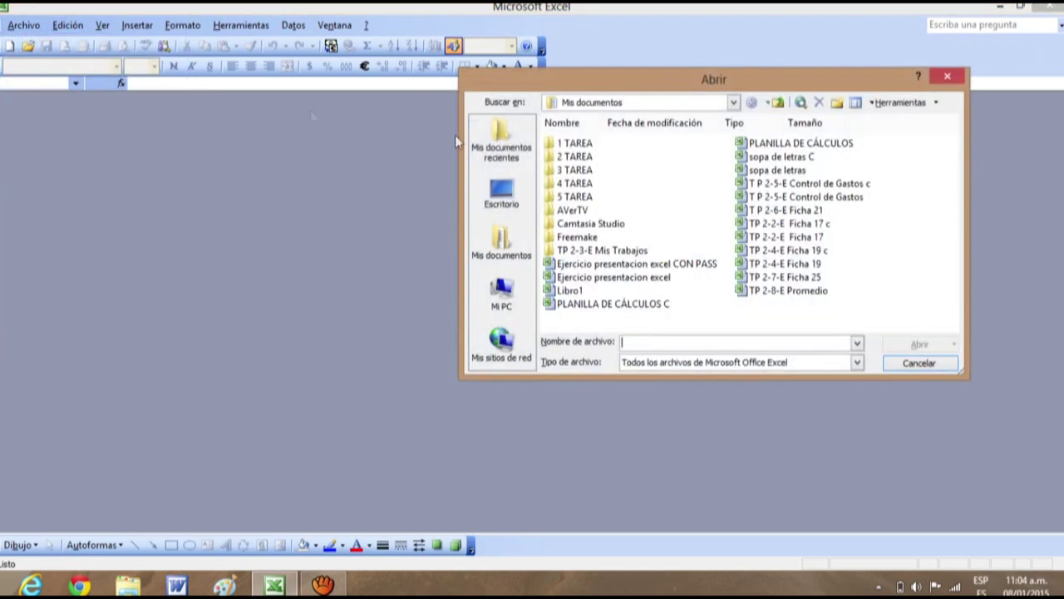
{"action": "left_click", "coordinate": [818, 210]}
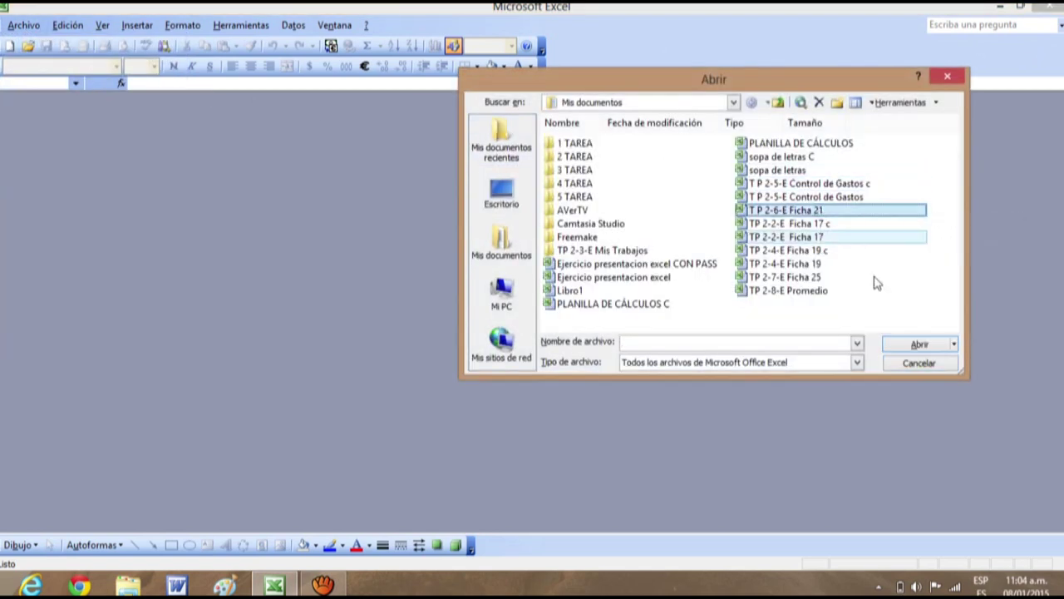
{"action": "left_click", "coordinate": [917, 345]}
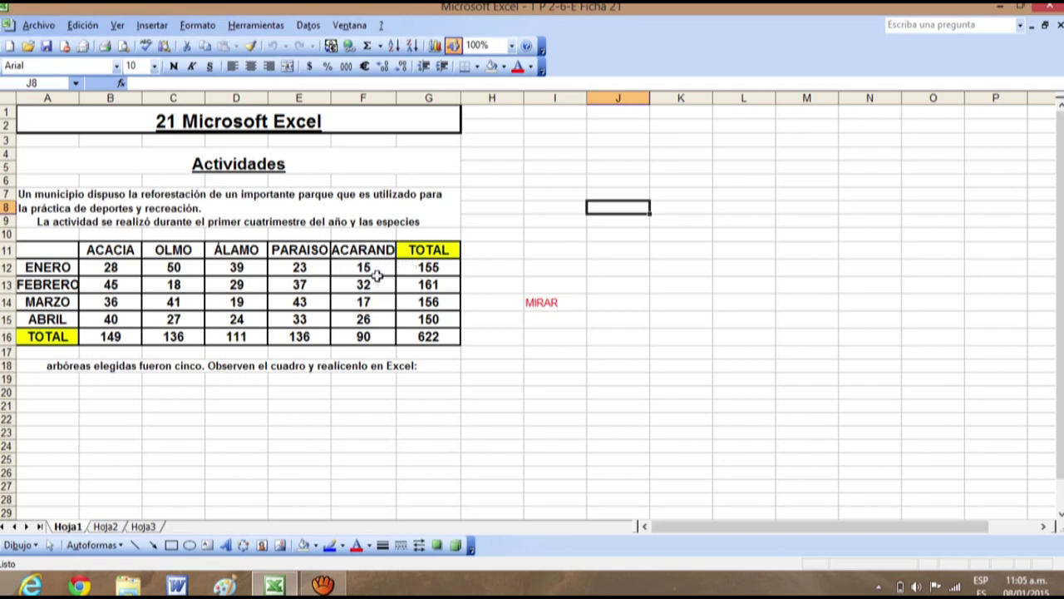
- Try emptying the ENERO total in G12 by deleting its formula, and undo the deletion
{"action": "left_click", "coordinate": [432, 267]}
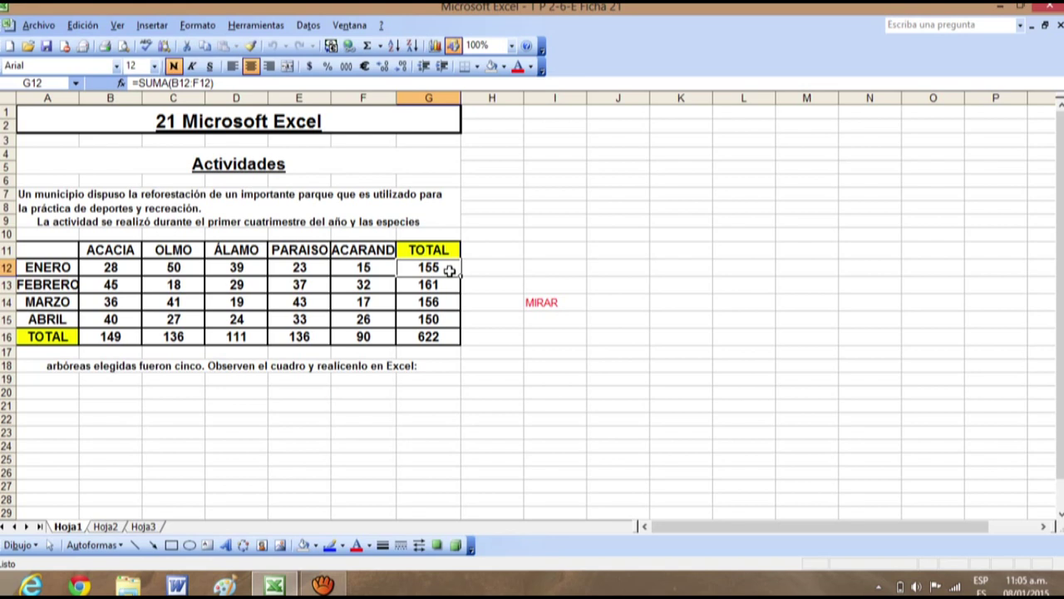
{"action": "double_click", "coordinate": [449, 270]}
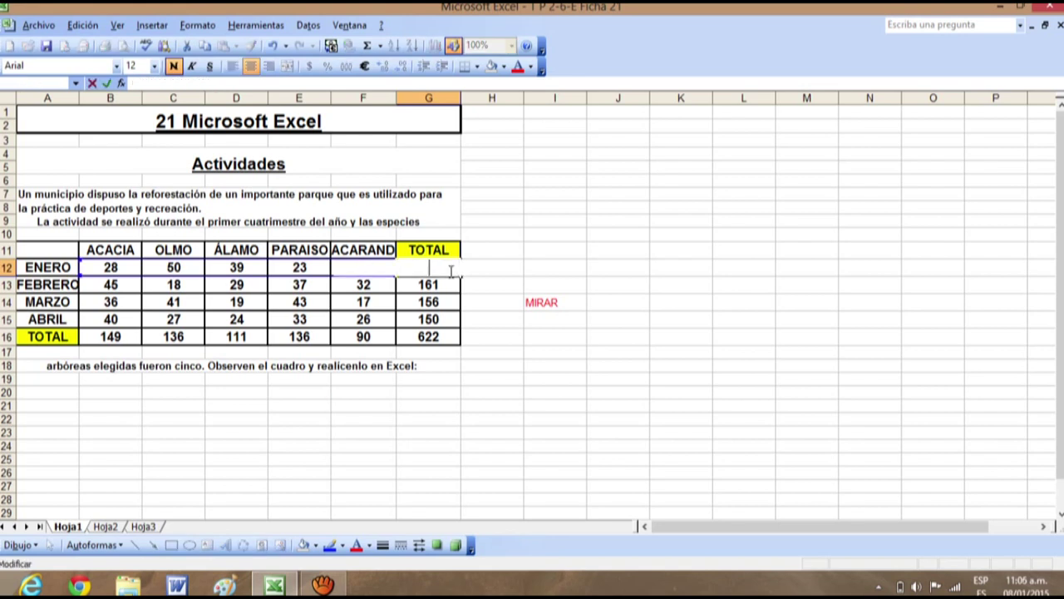
{"action": "key", "text": "Return"}
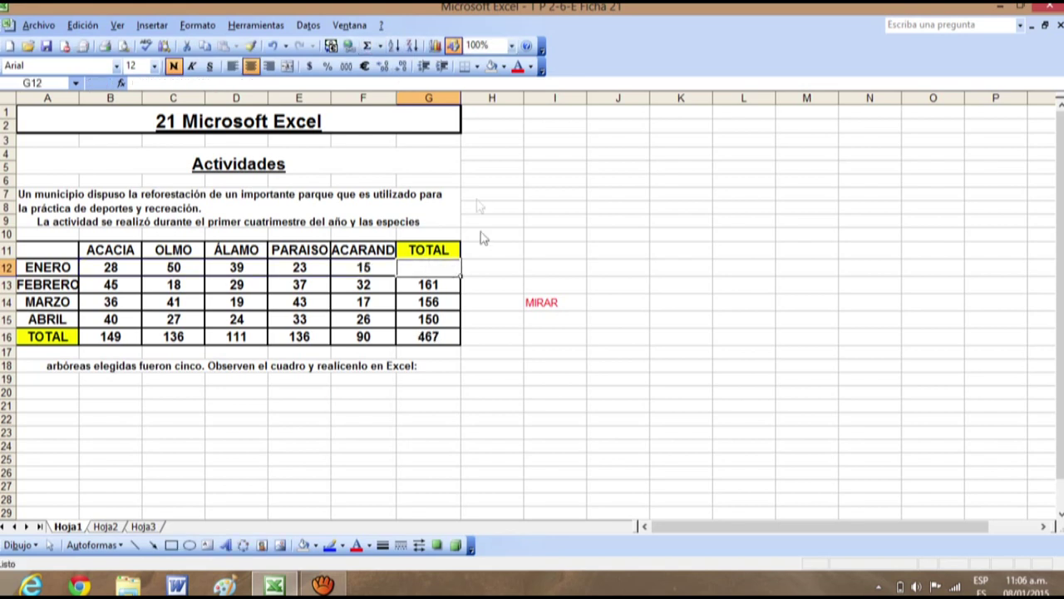
{"action": "key", "text": "Down"}
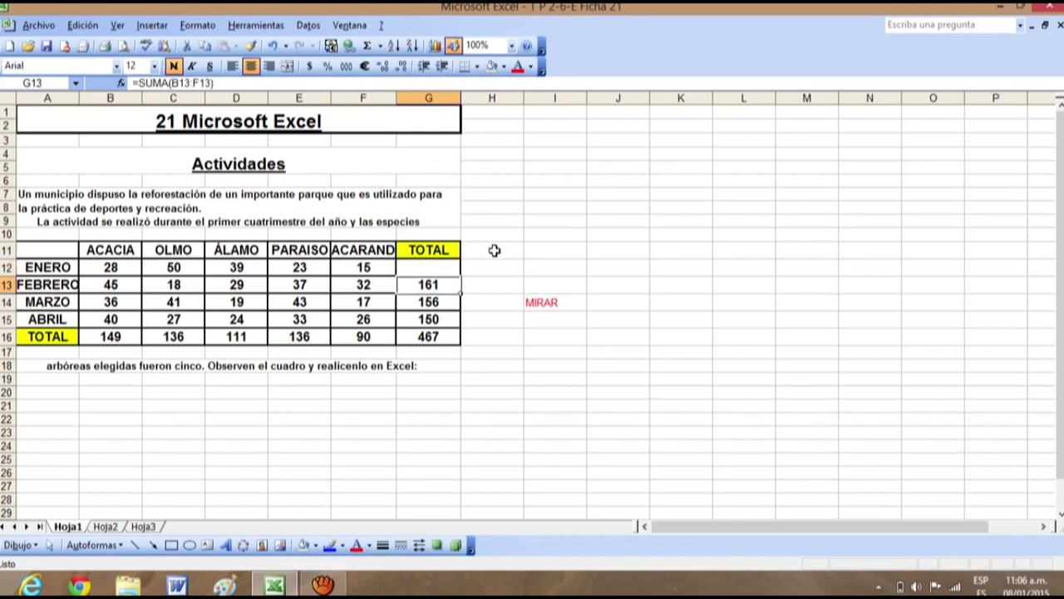
{"action": "key", "text": "ctrl+z"}
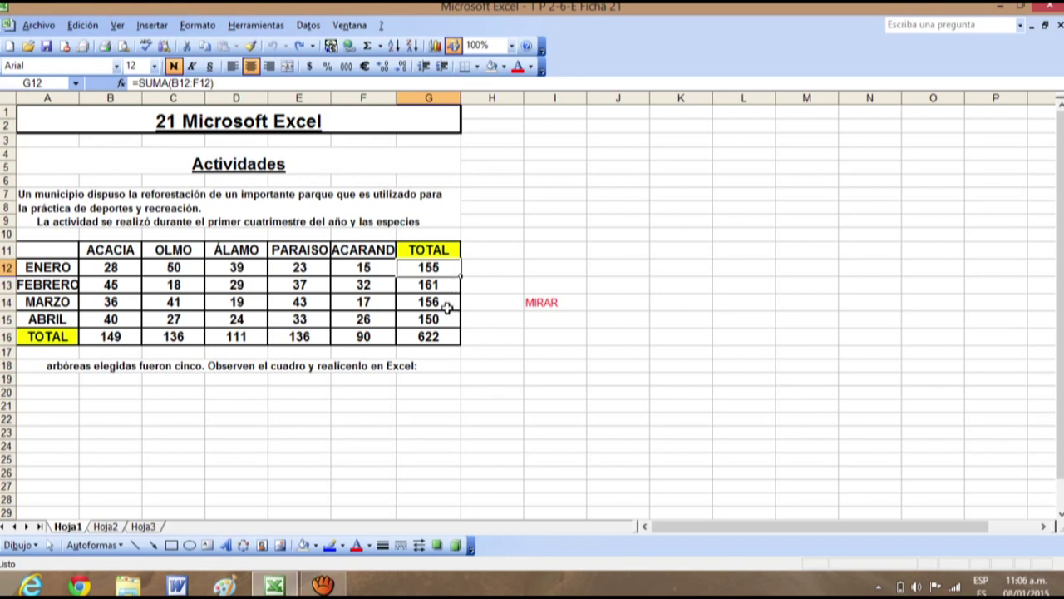
- Clear the contents of the ENERO total cell G12 and select the FEBRERO total in G13
{"action": "left_click", "coordinate": [449, 303]}
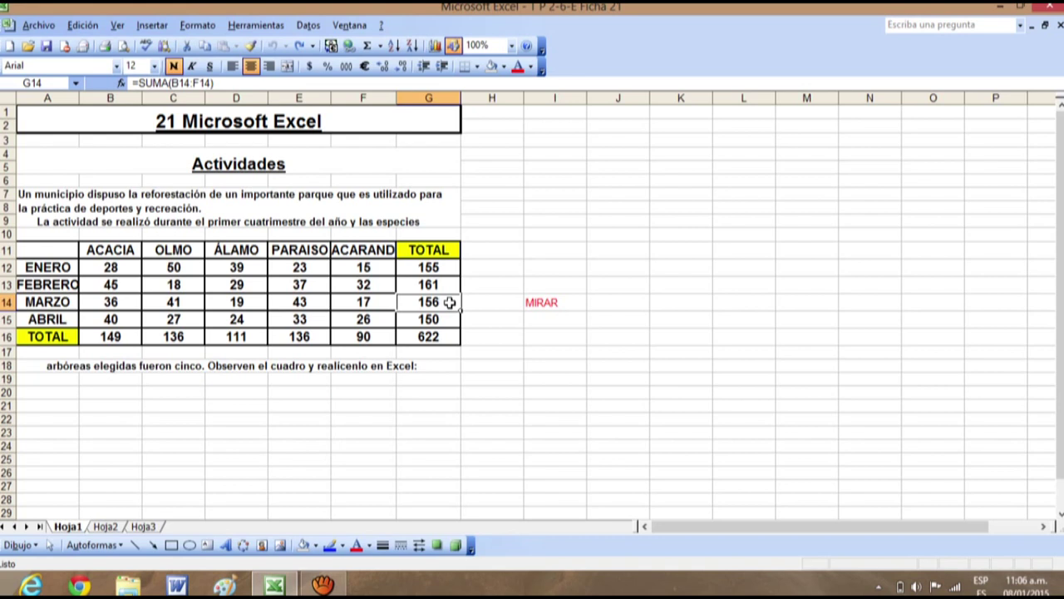
{"action": "left_click", "coordinate": [455, 266]}
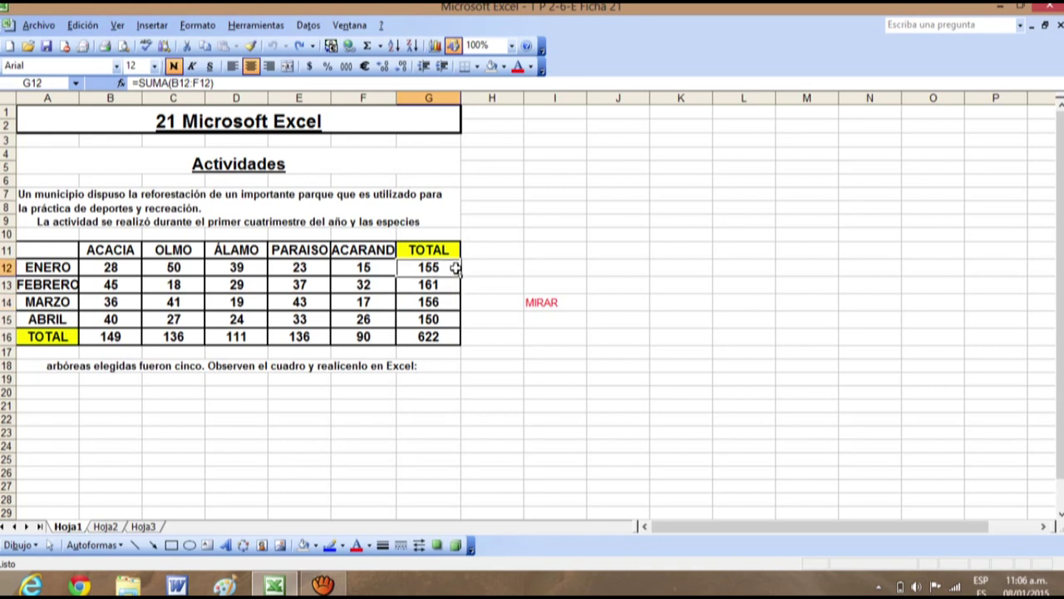
{"action": "right_click", "coordinate": [456, 267]}
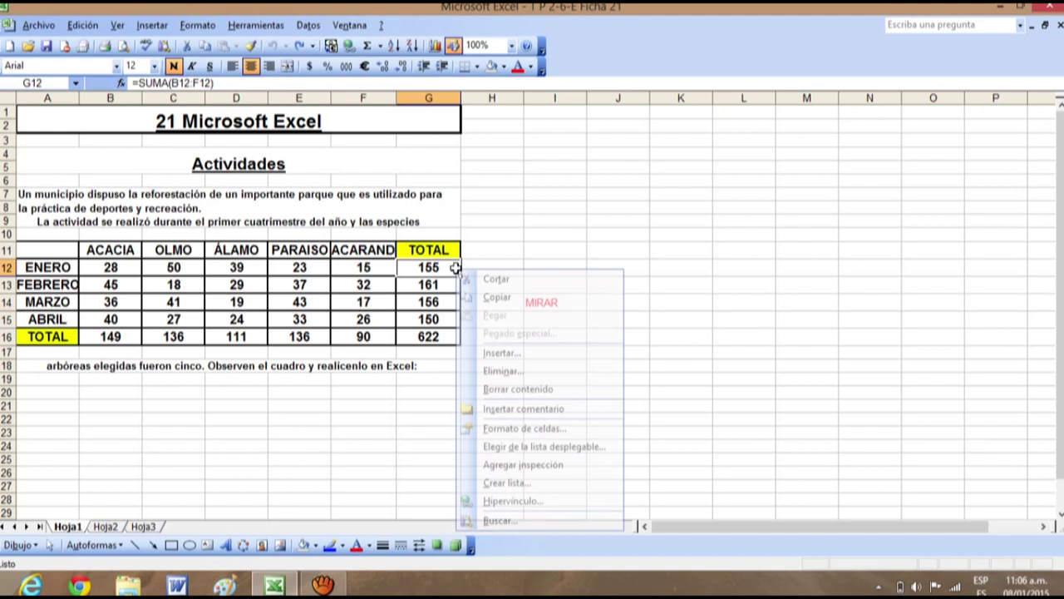
{"action": "left_click", "coordinate": [513, 389]}
{"action": "left_click", "coordinate": [451, 286]}
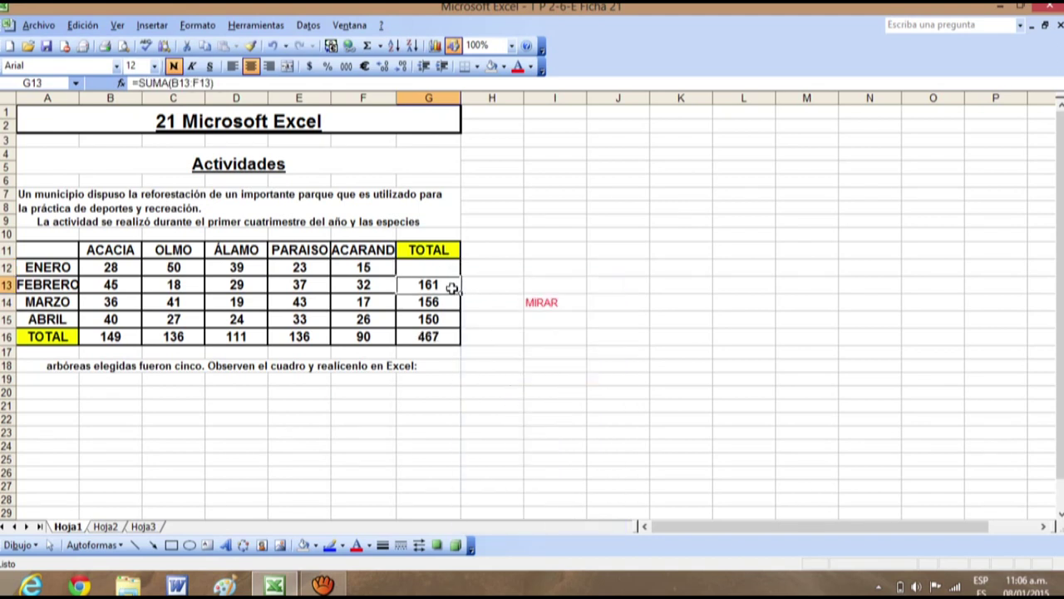
- Clear the contents of the FEBRERO, MARZO and ABRIL total cells G13, G14 and G15 one by one
{"action": "right_click", "coordinate": [452, 287]}
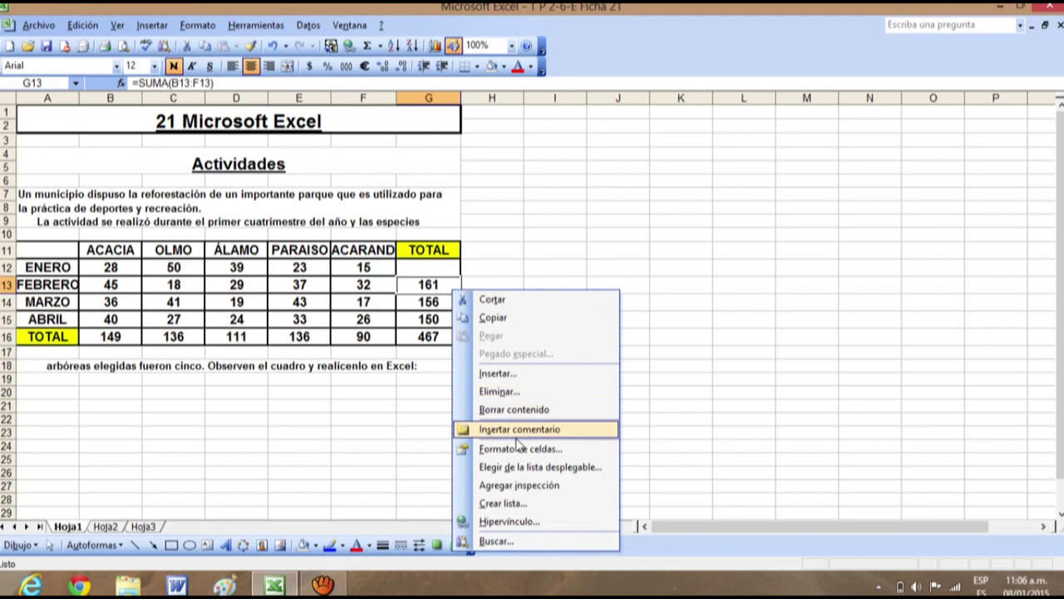
{"action": "left_click", "coordinate": [513, 409]}
{"action": "left_click", "coordinate": [455, 304]}
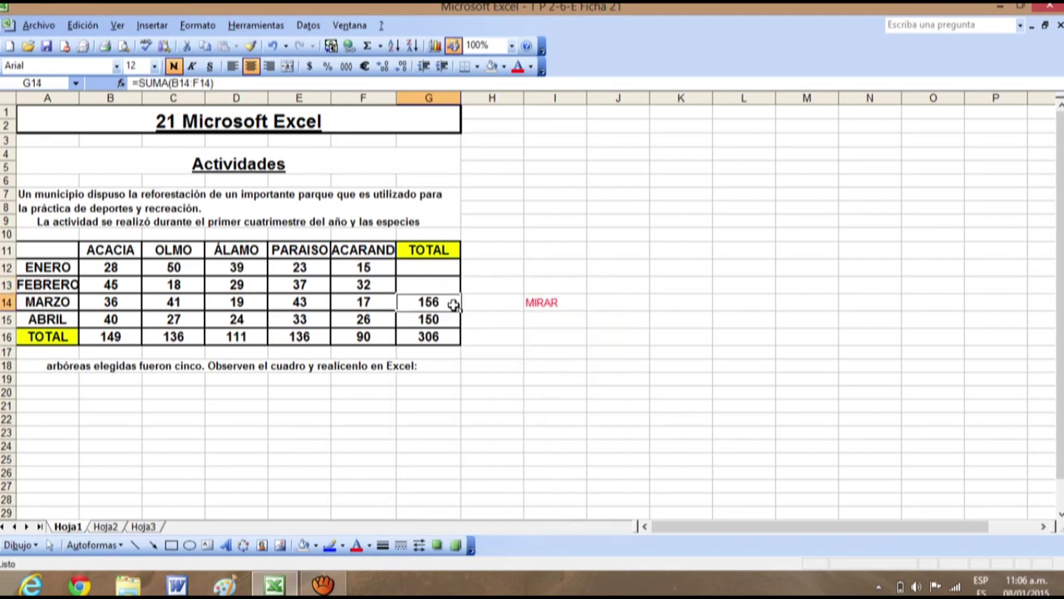
{"action": "right_click", "coordinate": [455, 306]}
{"action": "left_click", "coordinate": [515, 426]}
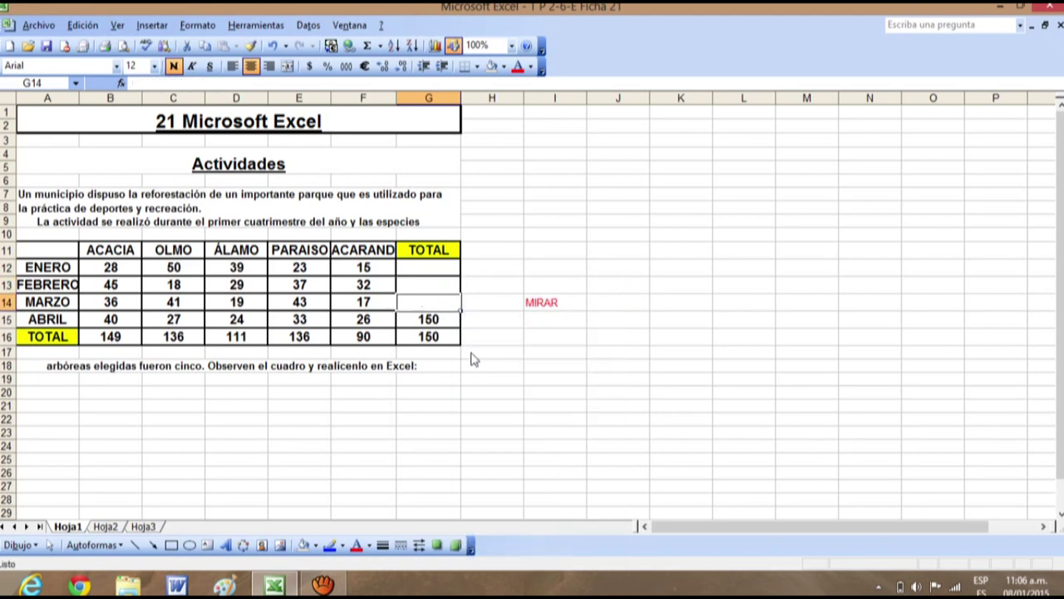
{"action": "left_click", "coordinate": [452, 323]}
{"action": "right_click", "coordinate": [451, 322]}
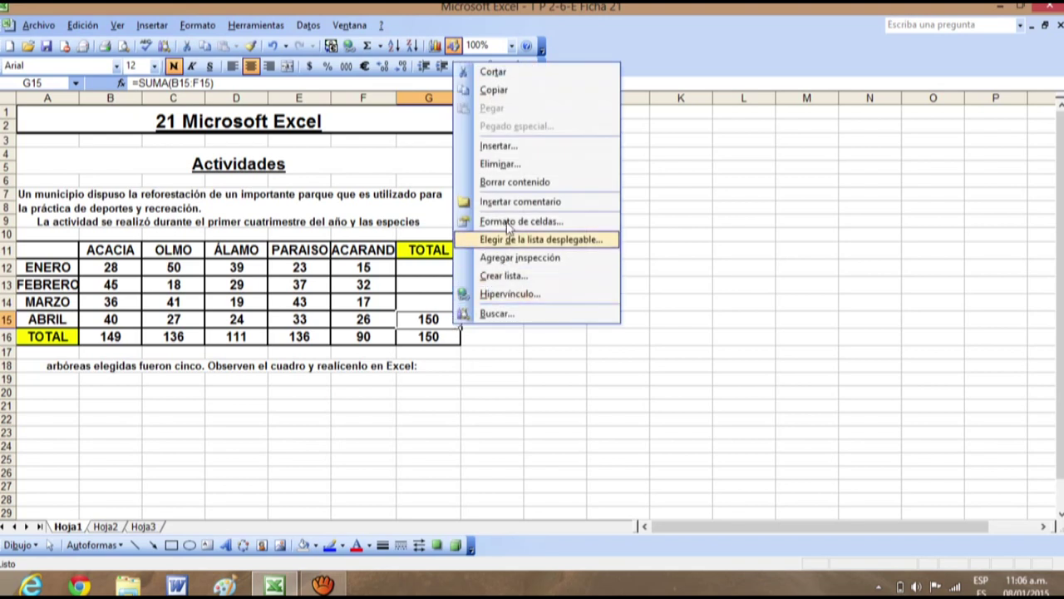
{"action": "left_click", "coordinate": [494, 181]}
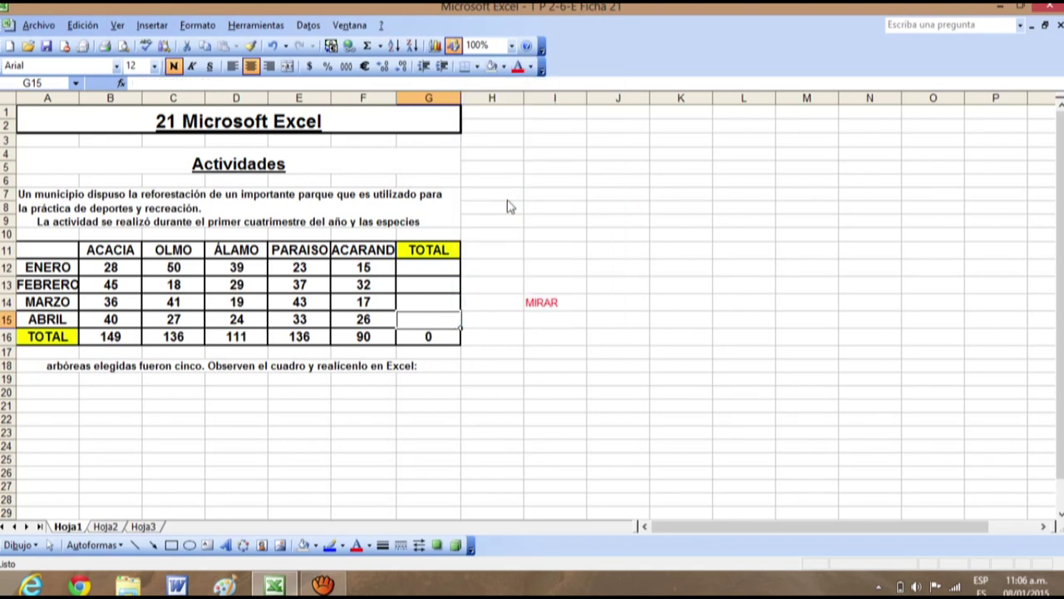
- Clear the contents of the grand total cell G16
{"action": "left_click", "coordinate": [442, 340]}
{"action": "right_click", "coordinate": [443, 341]}
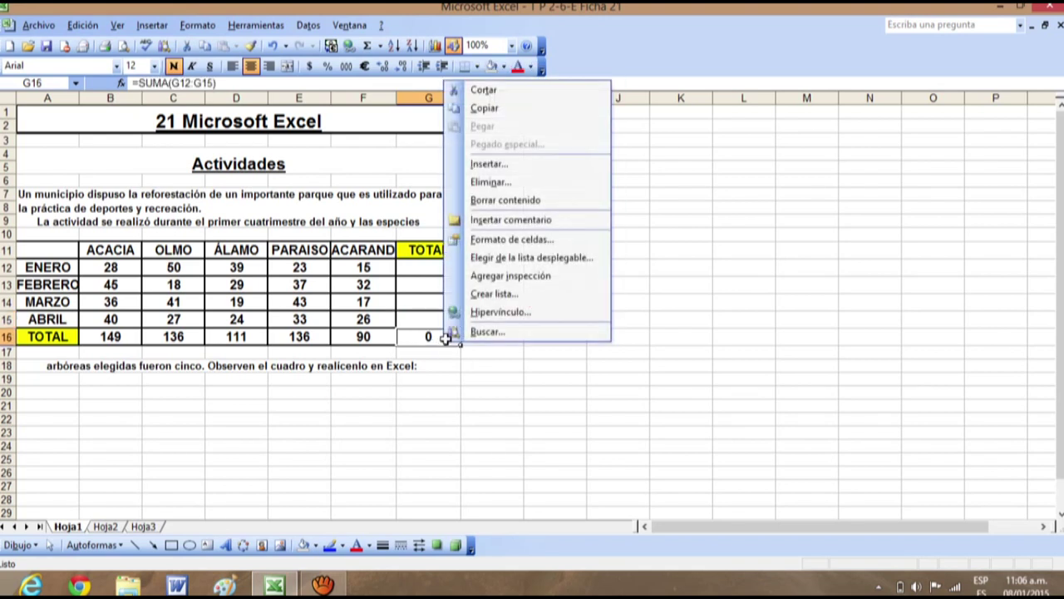
{"action": "left_click", "coordinate": [513, 200]}
- Total the ENERO and FEBRERO rows in G12 and G13 with AutoSum, accepting the ranges B12:F12 and B13:F13
{"action": "left_click", "coordinate": [433, 266]}
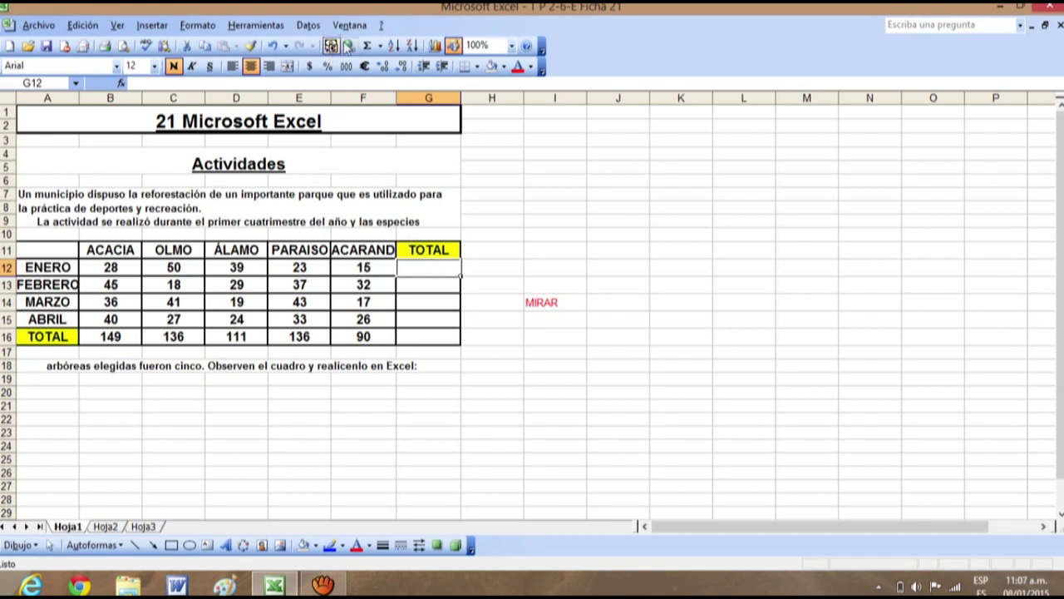
{"action": "left_click", "coordinate": [366, 46]}
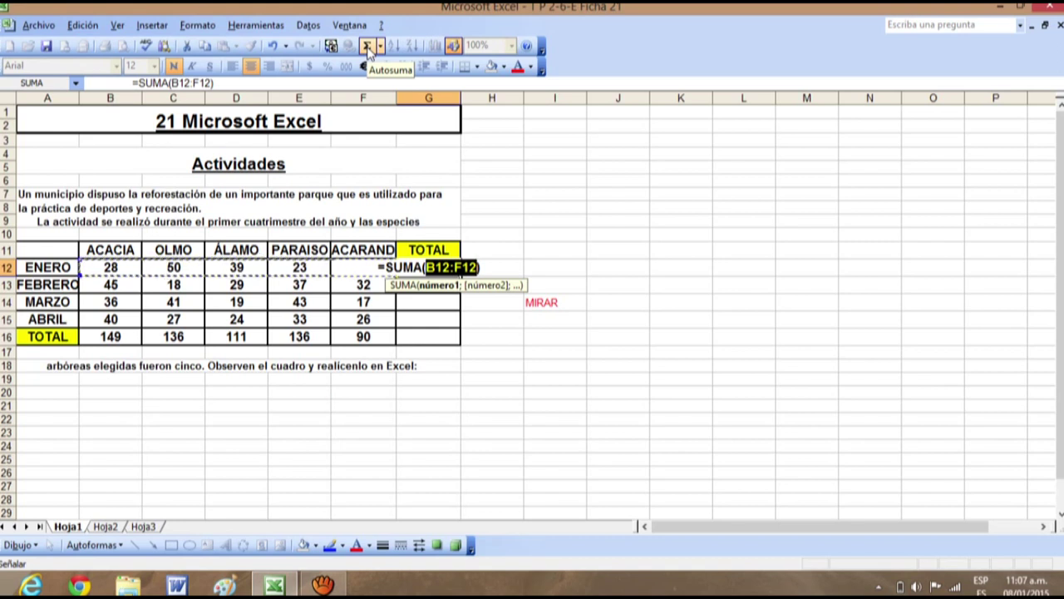
{"action": "key", "text": "Return"}
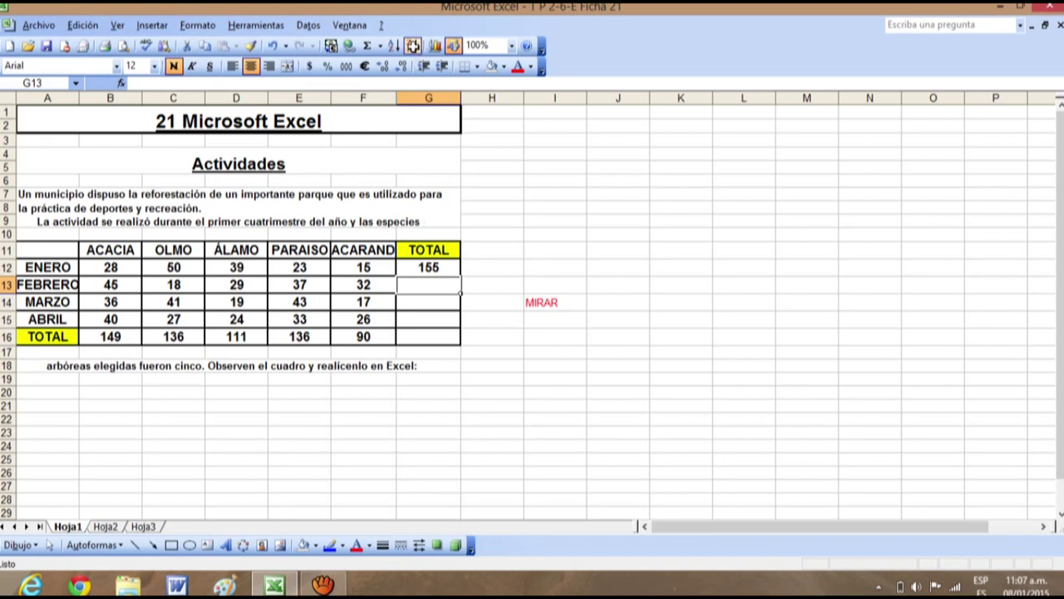
{"action": "left_click", "coordinate": [368, 46]}
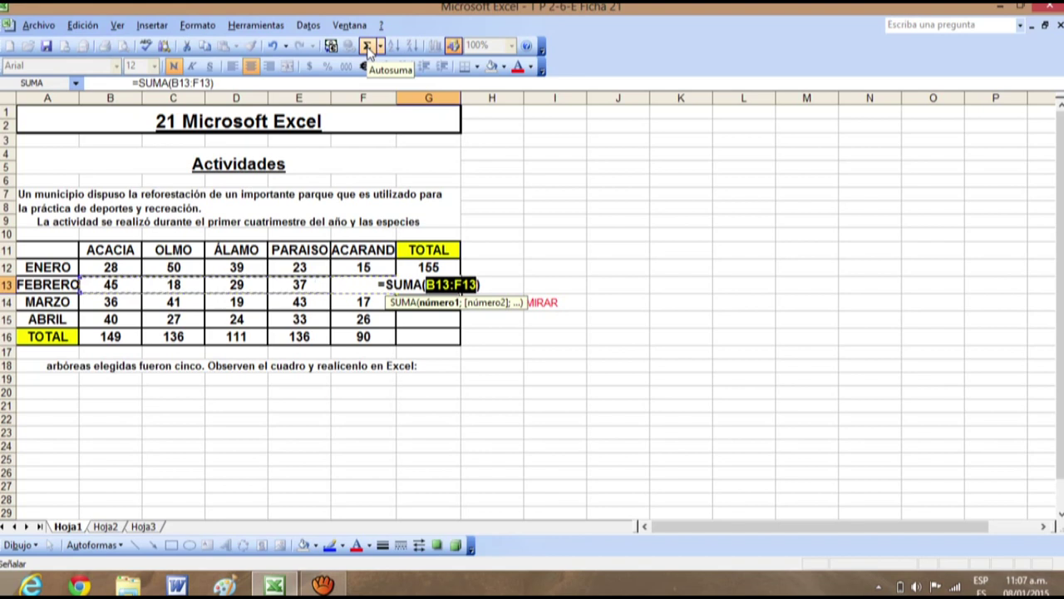
{"action": "key", "text": "Return"}
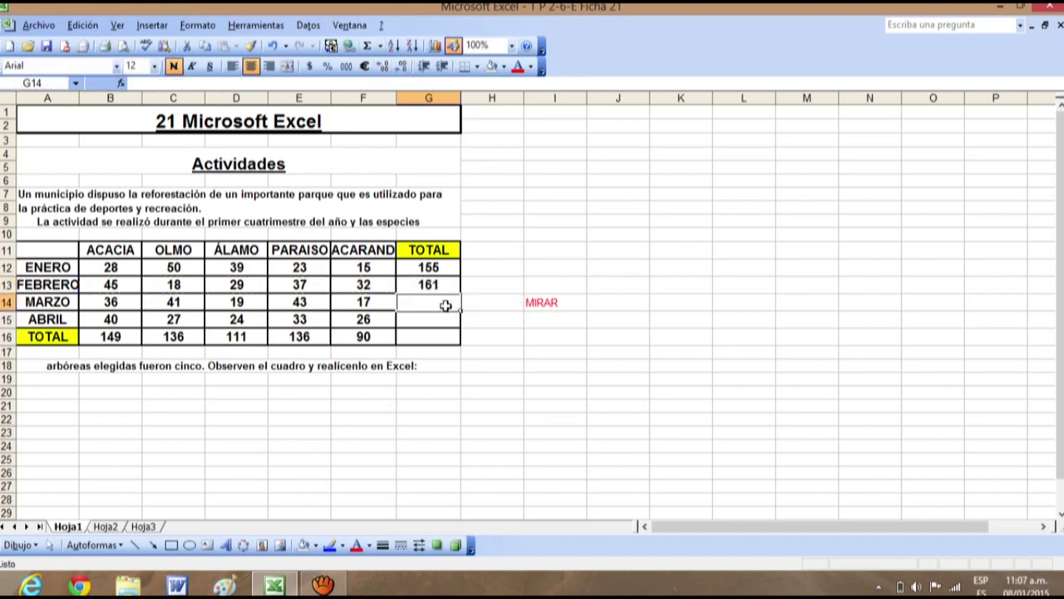
- Try AutoSum twice in the MARZO total cell G14 with the suggested range G12:G13, clearing the cell after each attempt
{"action": "left_click", "coordinate": [366, 47]}
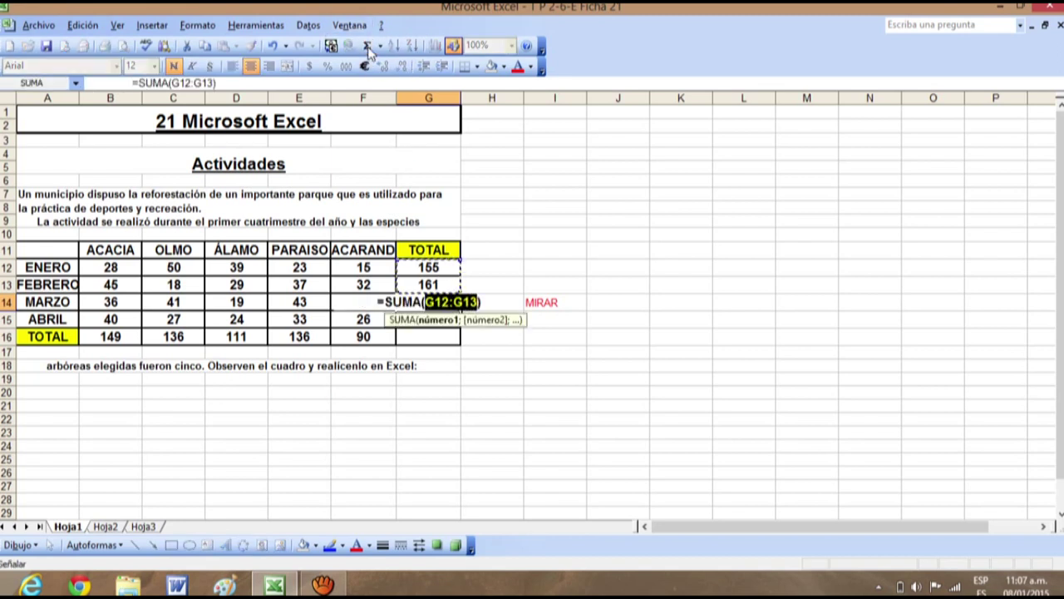
{"action": "key", "text": "Return"}
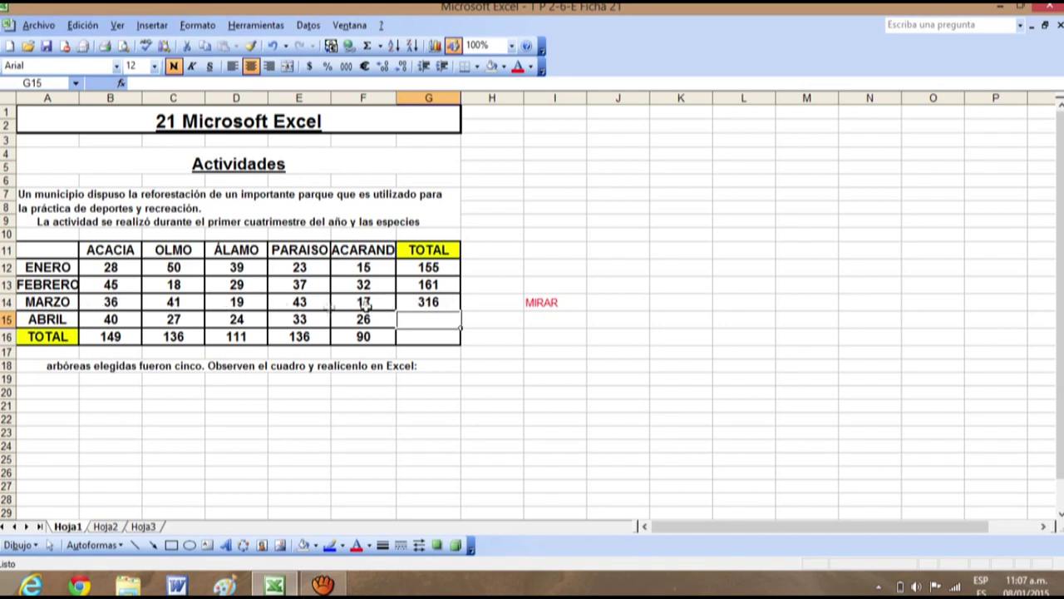
{"action": "right_click", "coordinate": [439, 303]}
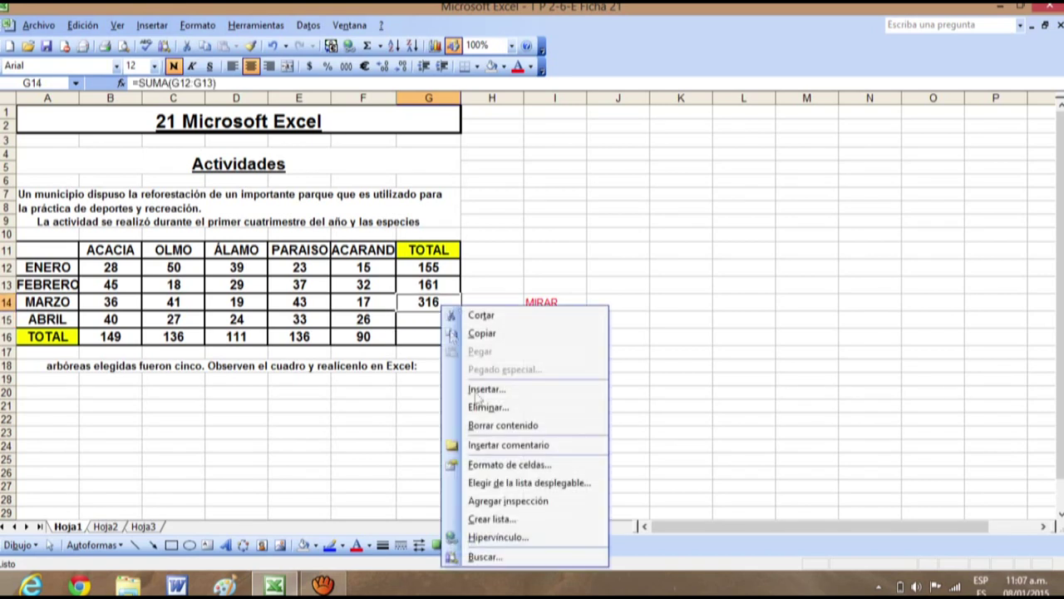
{"action": "left_click", "coordinate": [499, 426]}
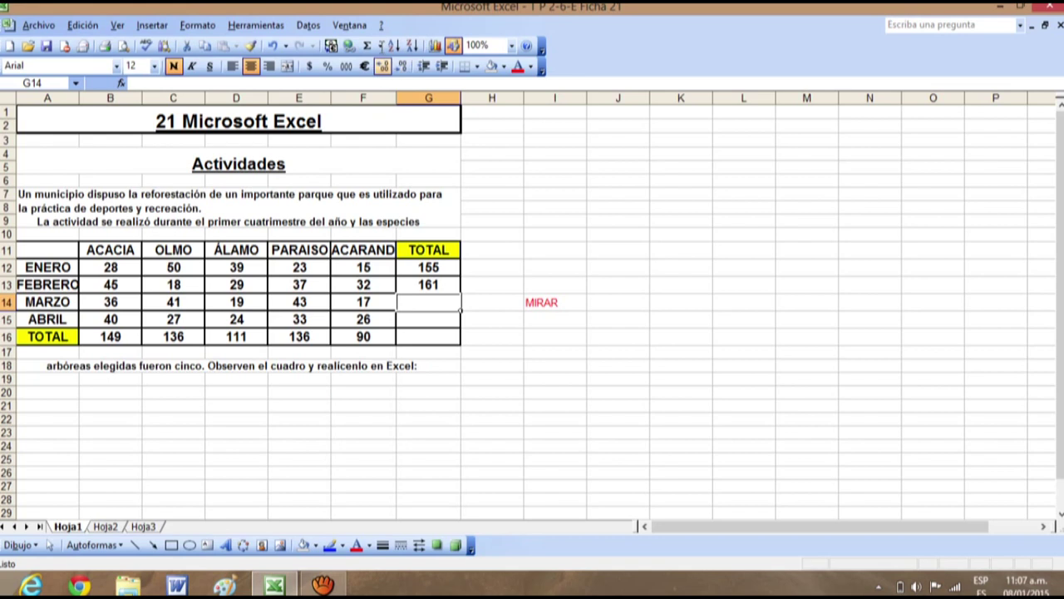
{"action": "left_click", "coordinate": [367, 46]}
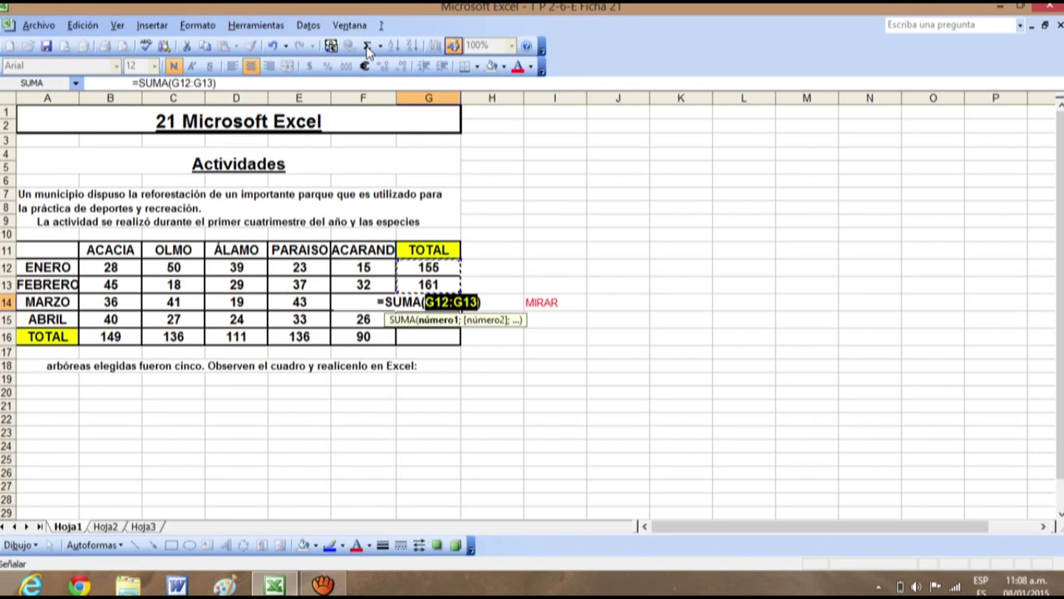
{"action": "key", "text": "Return"}
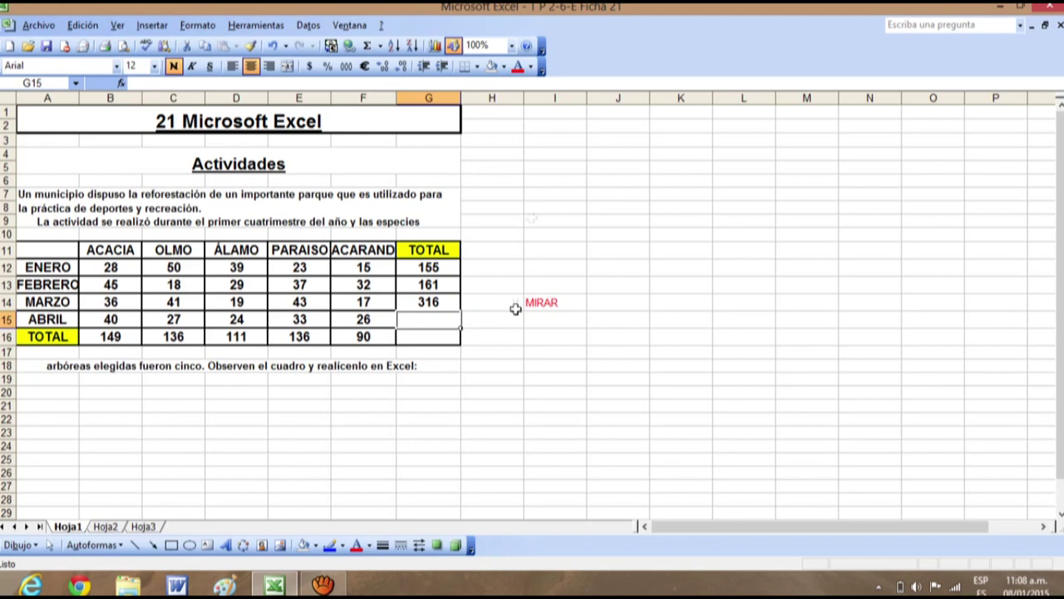
{"action": "right_click", "coordinate": [445, 302]}
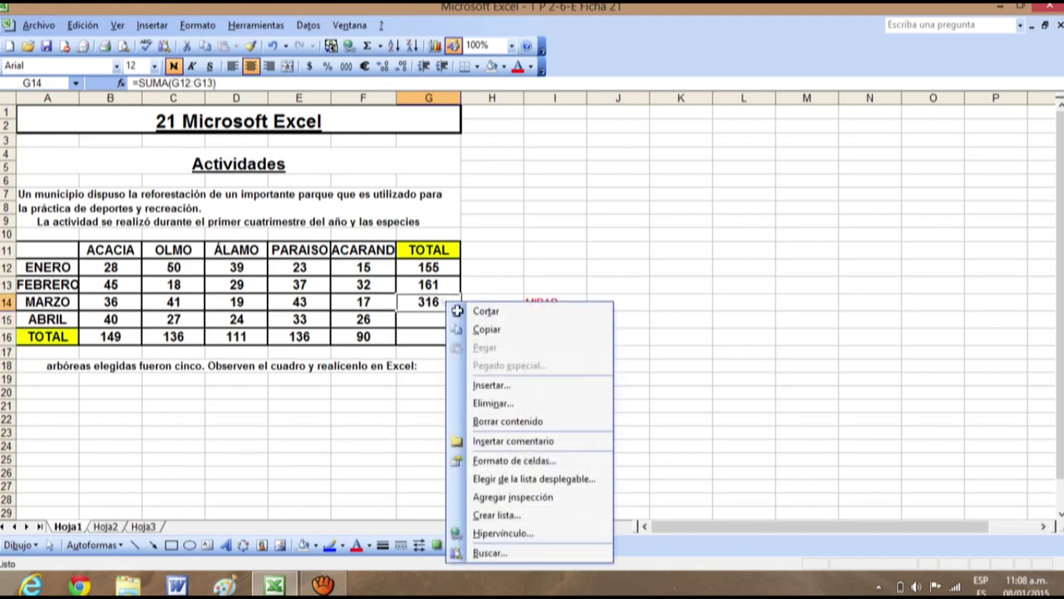
{"action": "left_click", "coordinate": [507, 421]}
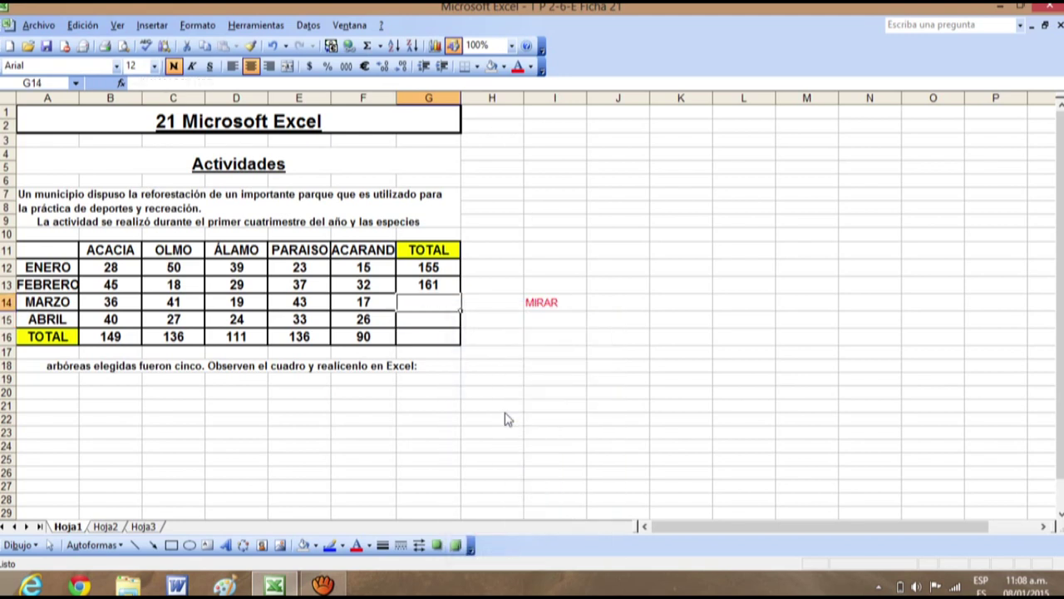
{"action": "left_click", "coordinate": [578, 460]}
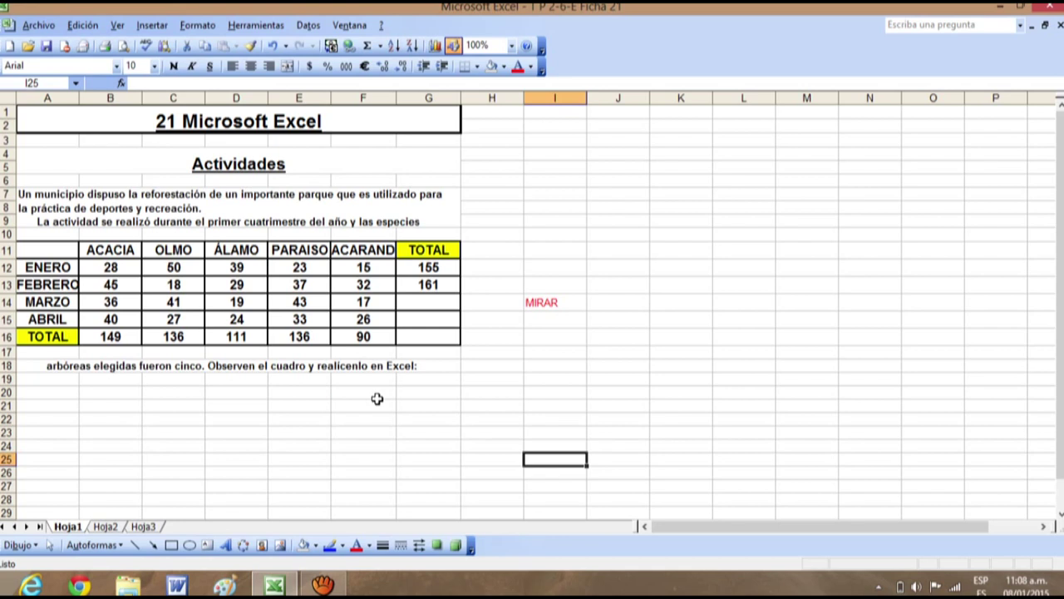
- Sum the MARZO row into G14 with AutoSum, replacing the suggested range with B14:F14, and delete that formula again
{"action": "left_click", "coordinate": [428, 301]}
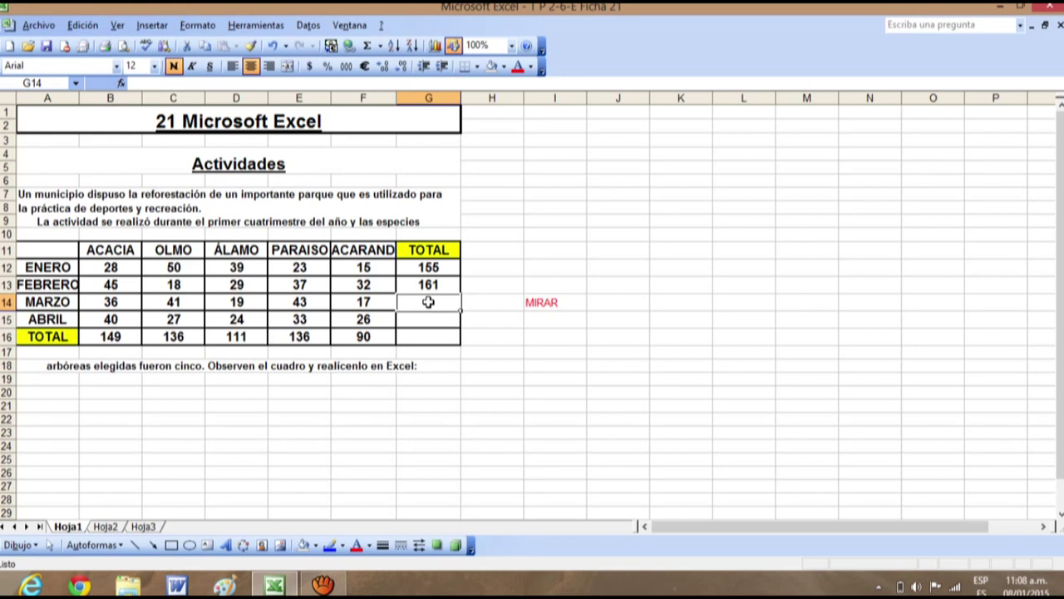
{"action": "mouse_move", "coordinate": [428, 304]}
{"action": "left_mouse_down"}
{"action": "mouse_move", "coordinate": [155, 304]}
{"action": "mouse_move", "coordinate": [428, 304]}
{"action": "left_mouse_up"}
{"action": "left_click", "coordinate": [155, 304]}
{"action": "left_click", "coordinate": [415, 303]}
{"action": "left_click", "coordinate": [368, 46]}
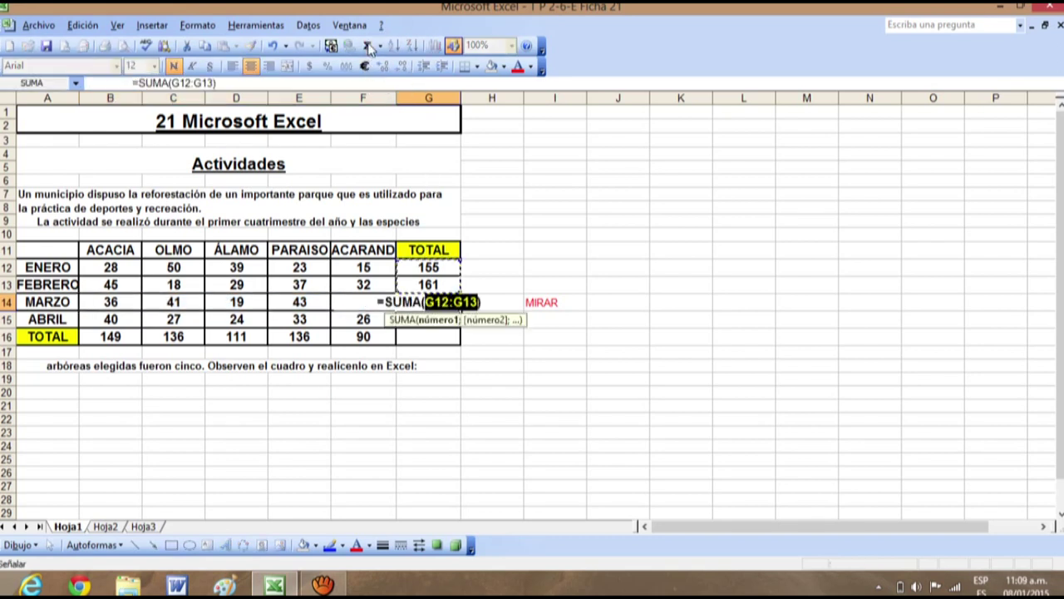
{"action": "left_click_drag", "start_coordinate": [117, 302], "coordinate": [384, 301]}
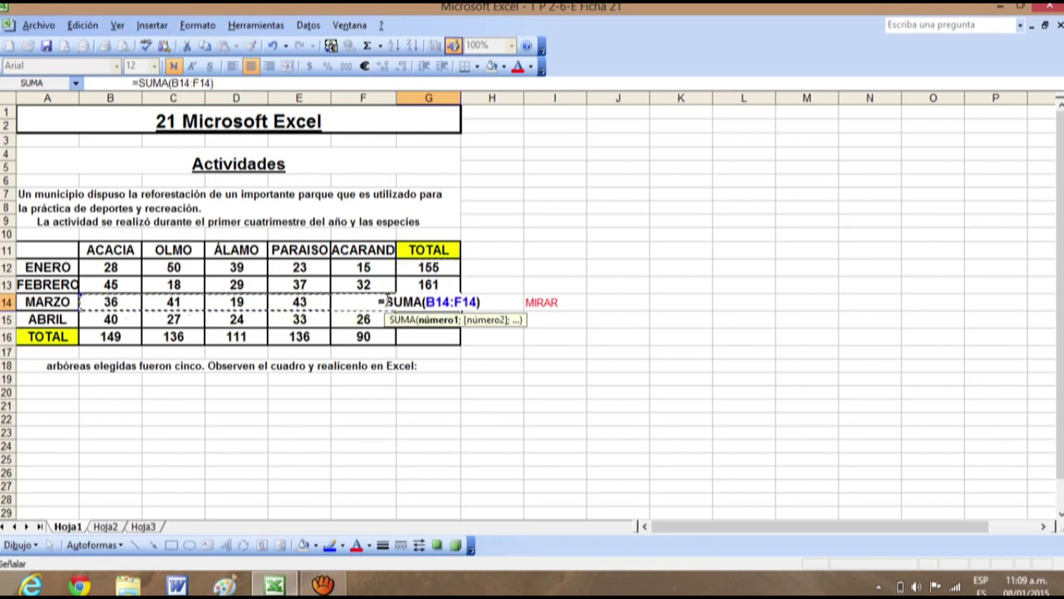
{"action": "key", "text": "Return"}
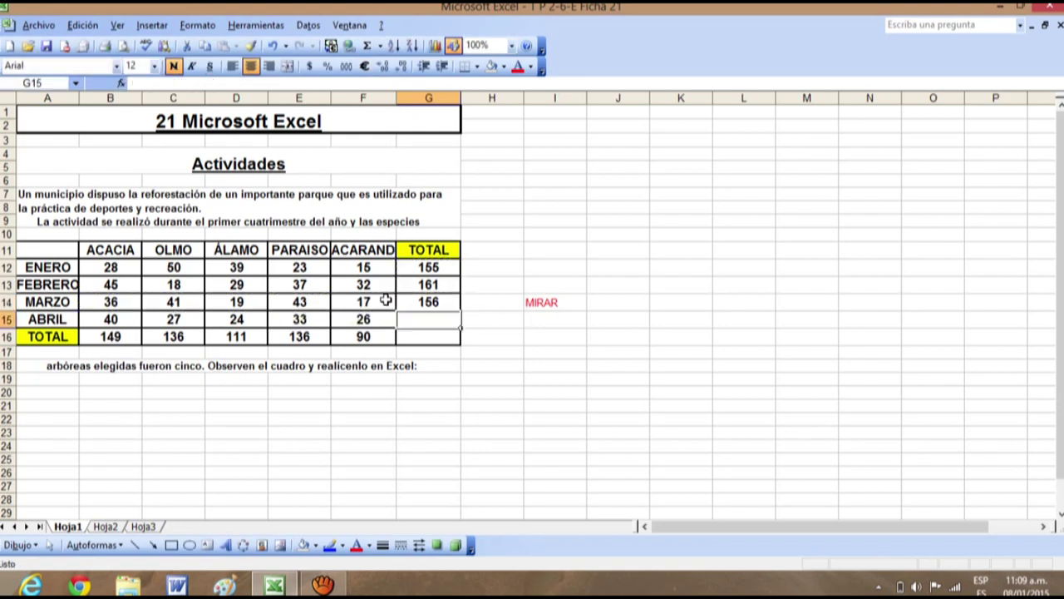
{"action": "left_click", "coordinate": [442, 301]}
{"action": "key", "text": "BackSpace"}
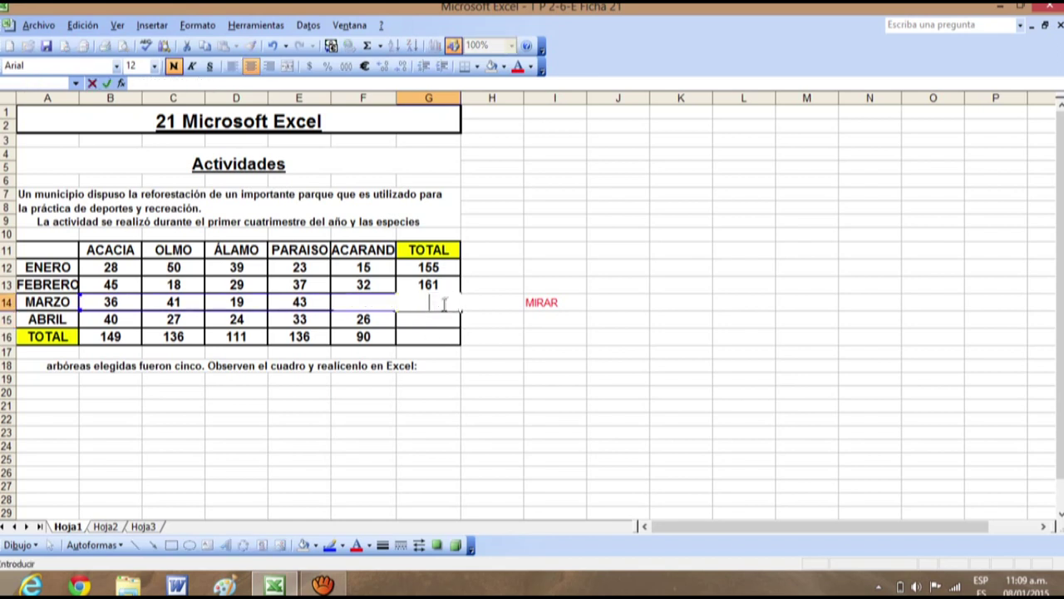
{"action": "key", "text": "Return"}
- Total the MARZO row in G14 by selecting from G14 back to B14 before applying AutoSum
{"action": "left_click_drag", "start_coordinate": [437, 301], "coordinate": [108, 301]}
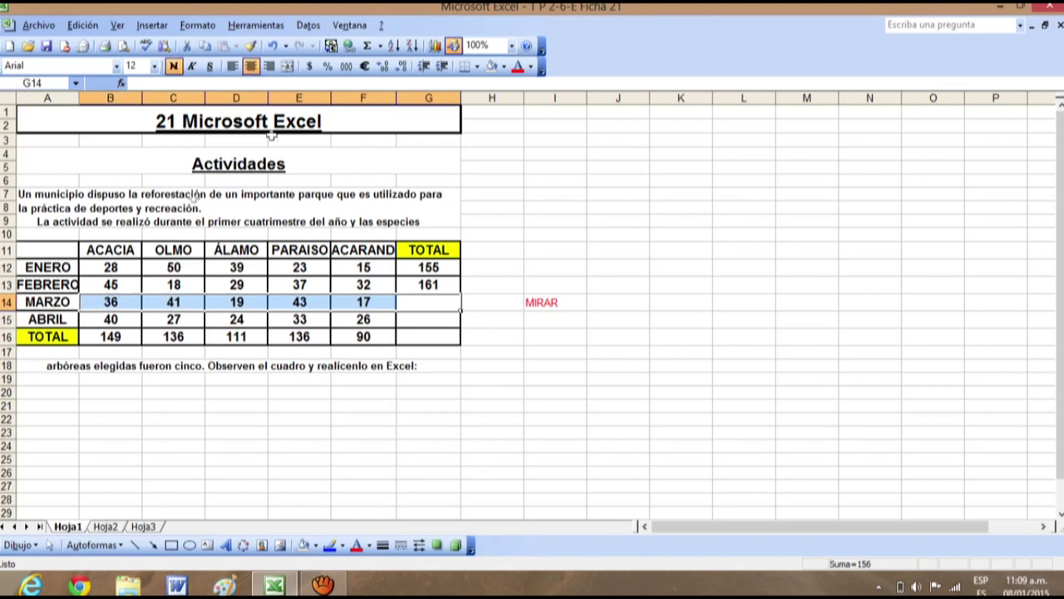
{"action": "left_click", "coordinate": [369, 45]}
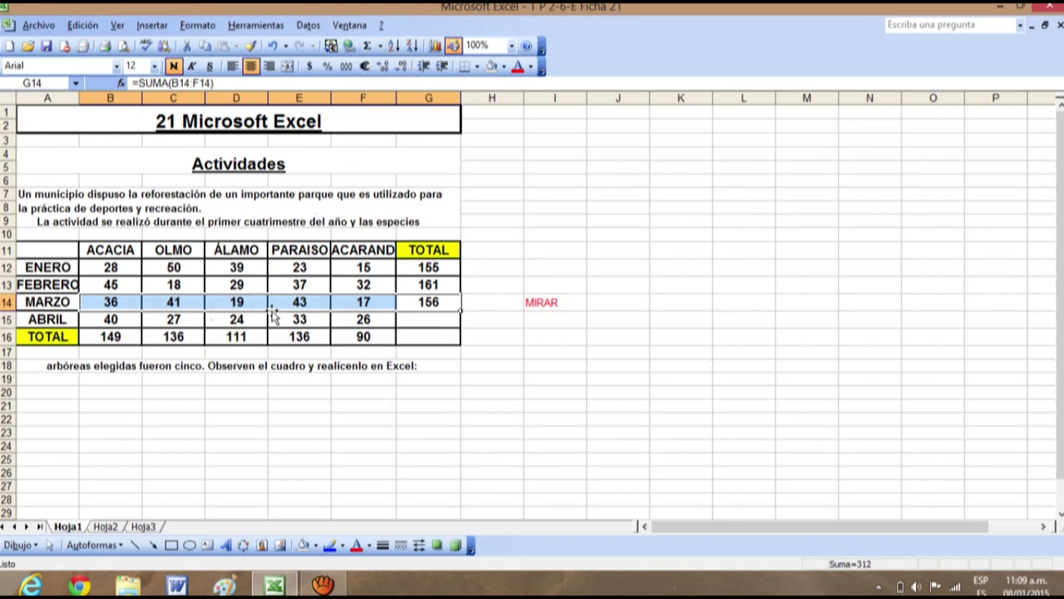
{"action": "left_click", "coordinate": [493, 362]}
{"action": "left_click", "coordinate": [433, 304]}
- Total the ABRIL row in G15 by selecting from G15 back to B15 before applying AutoSum
{"action": "left_click", "coordinate": [432, 322]}
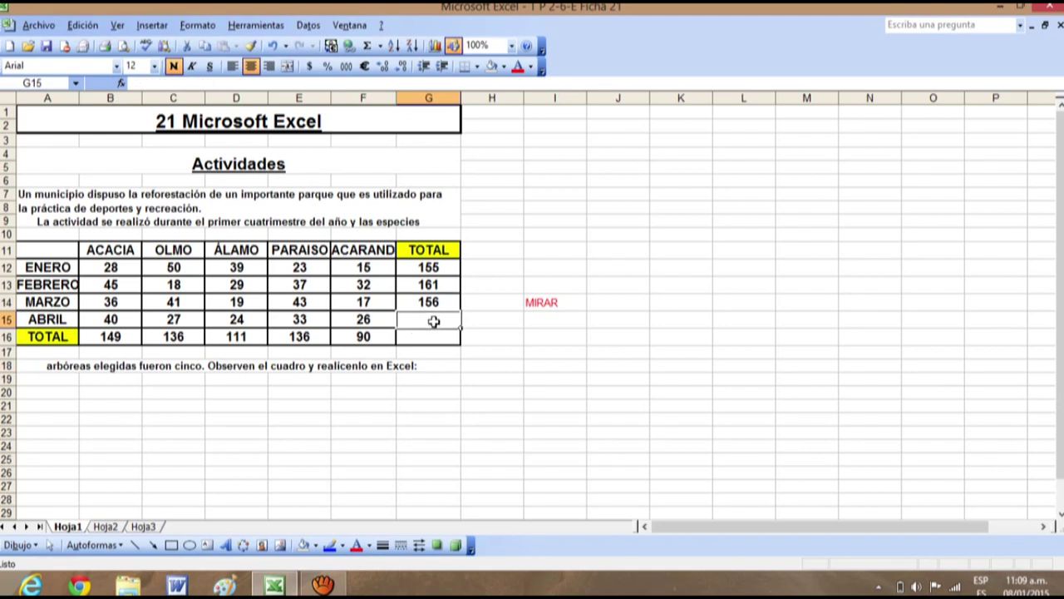
{"action": "left_click_drag", "start_coordinate": [439, 320], "coordinate": [124, 324]}
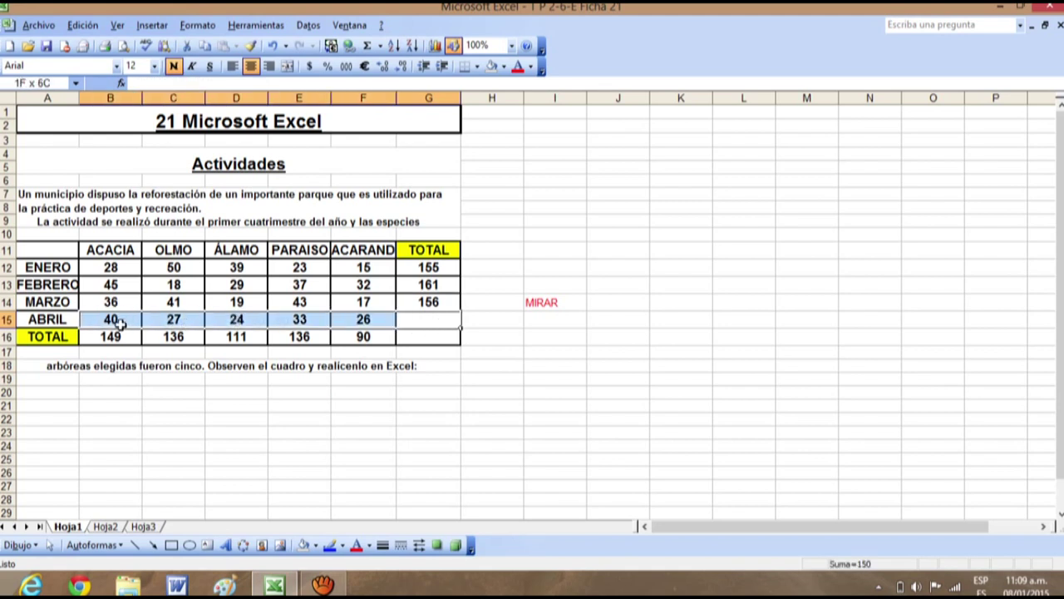
{"action": "left_click", "coordinate": [366, 46]}
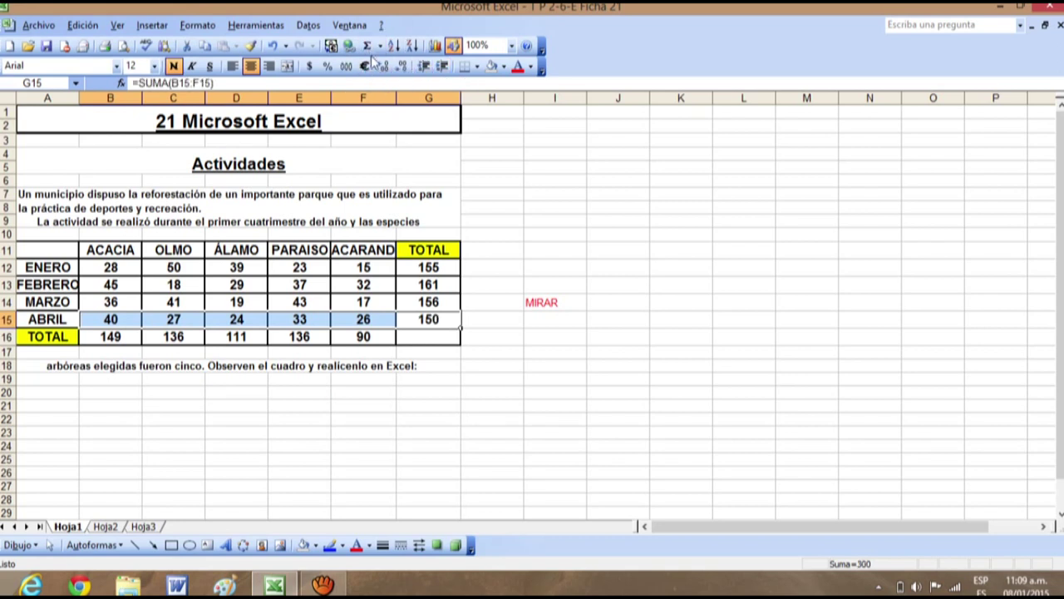
{"action": "left_click", "coordinate": [480, 367]}
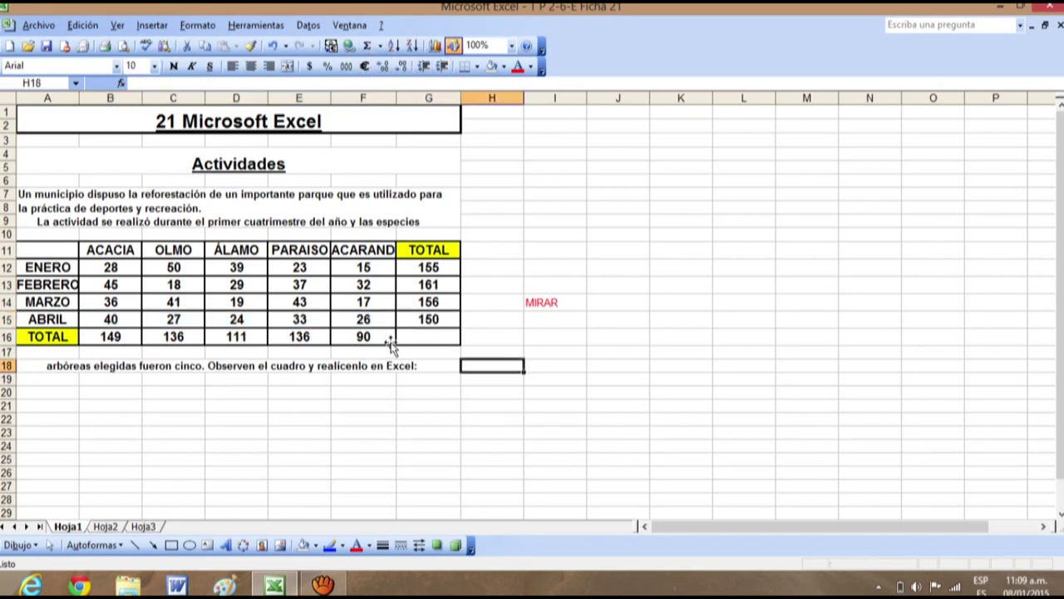
- Replace the ACACIA total in B16 with 10 and enter 1 in the cell below, B17
{"action": "left_click", "coordinate": [121, 337]}
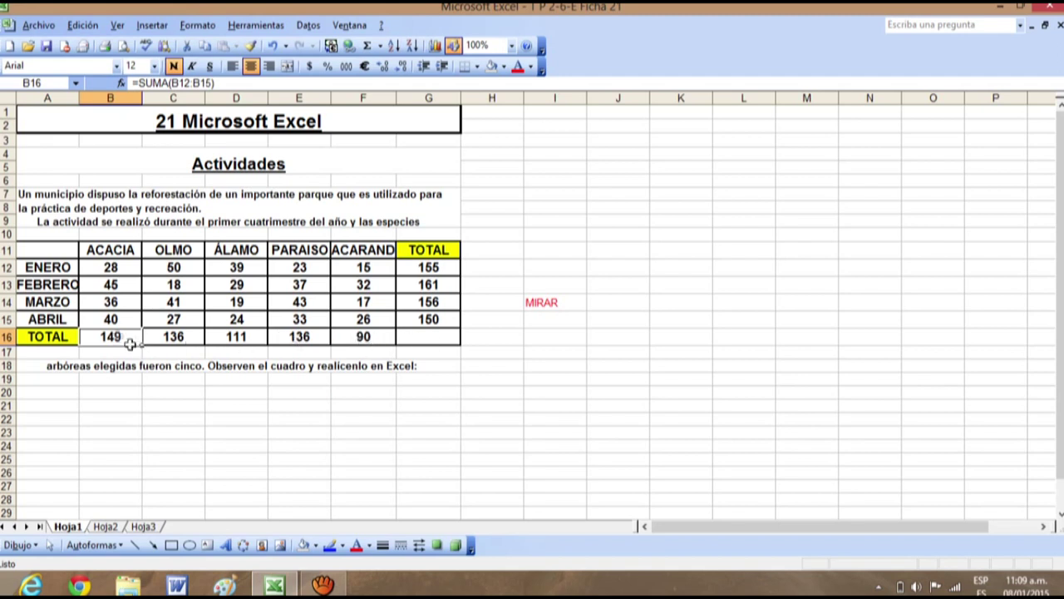
{"action": "key", "text": "F2"}
{"action": "type", "text": "10"}
{"action": "key", "text": "Return"}
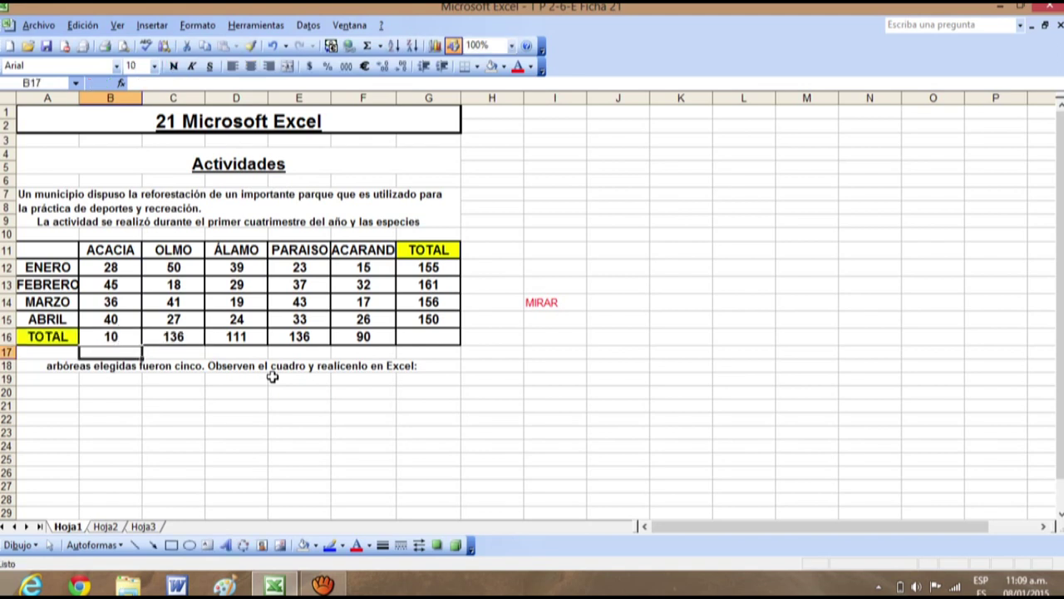
{"action": "type", "text": "1"}
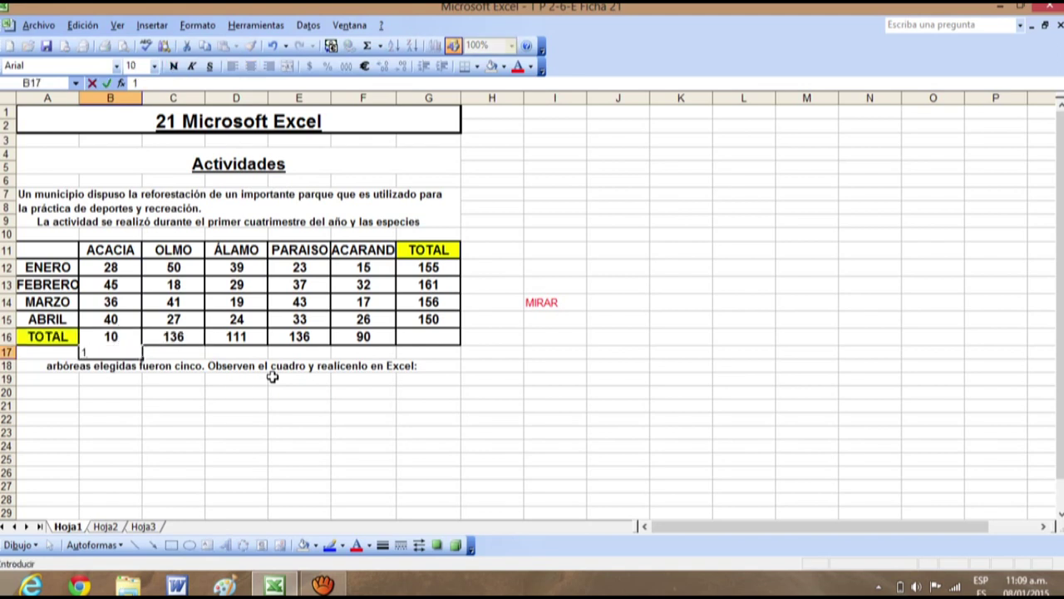
- Clear the contents of the TOTAL row from B16 to F16
{"action": "left_click", "coordinate": [183, 329]}
{"action": "double_click", "coordinate": [199, 337]}
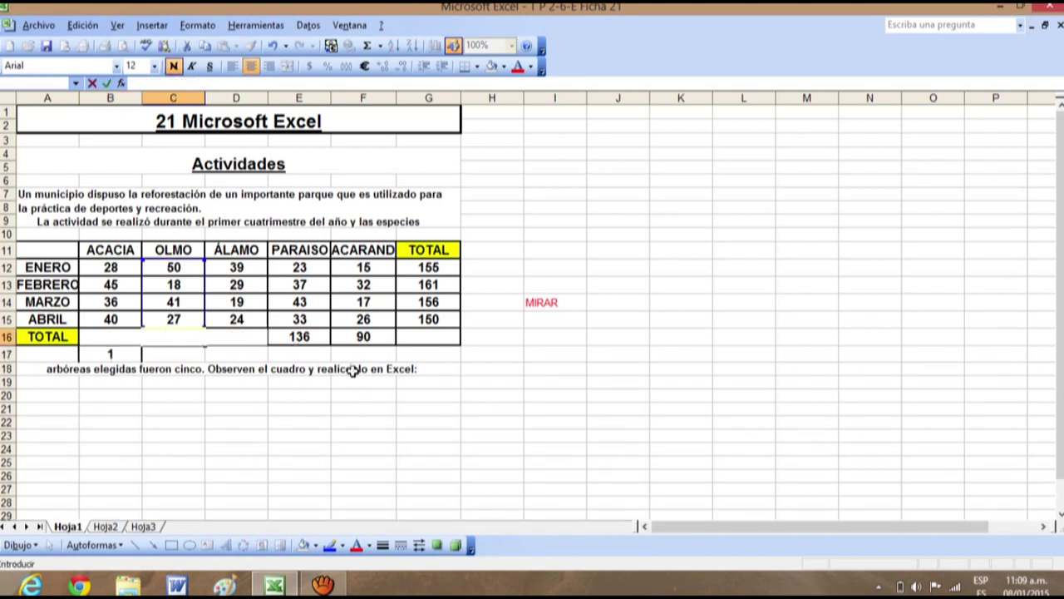
{"action": "left_click", "coordinate": [323, 338]}
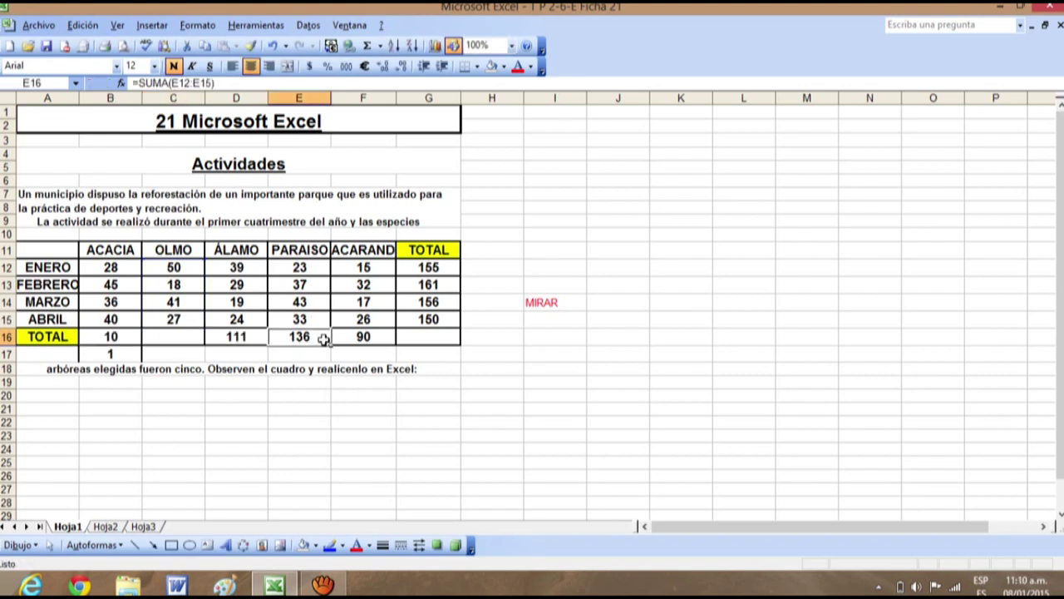
{"action": "double_click", "coordinate": [322, 337]}
{"action": "left_click_drag", "start_coordinate": [129, 339], "coordinate": [383, 336]}
{"action": "right_click", "coordinate": [382, 336]}
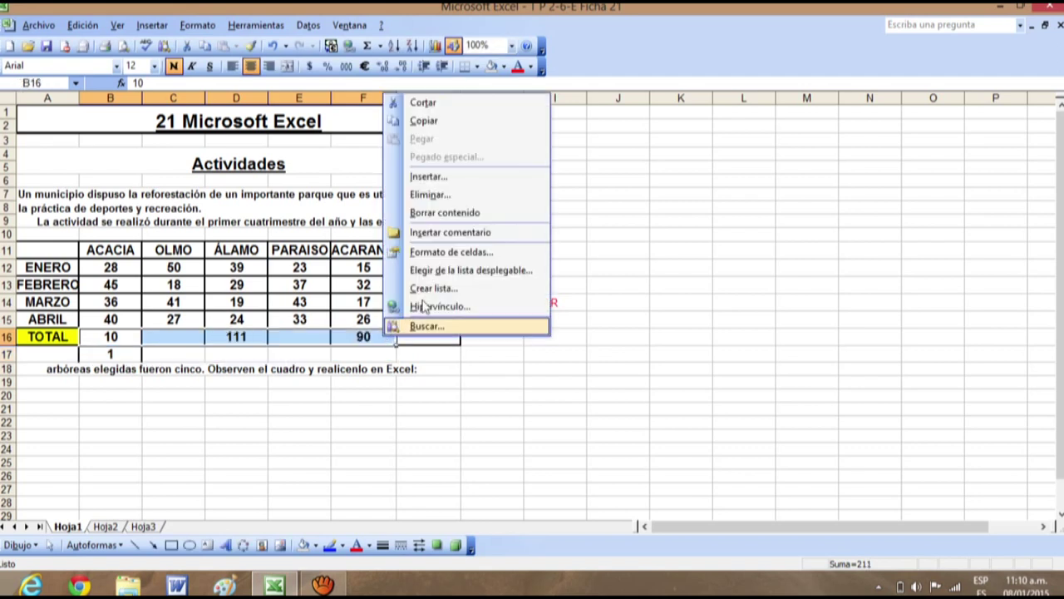
{"action": "left_click", "coordinate": [453, 212]}
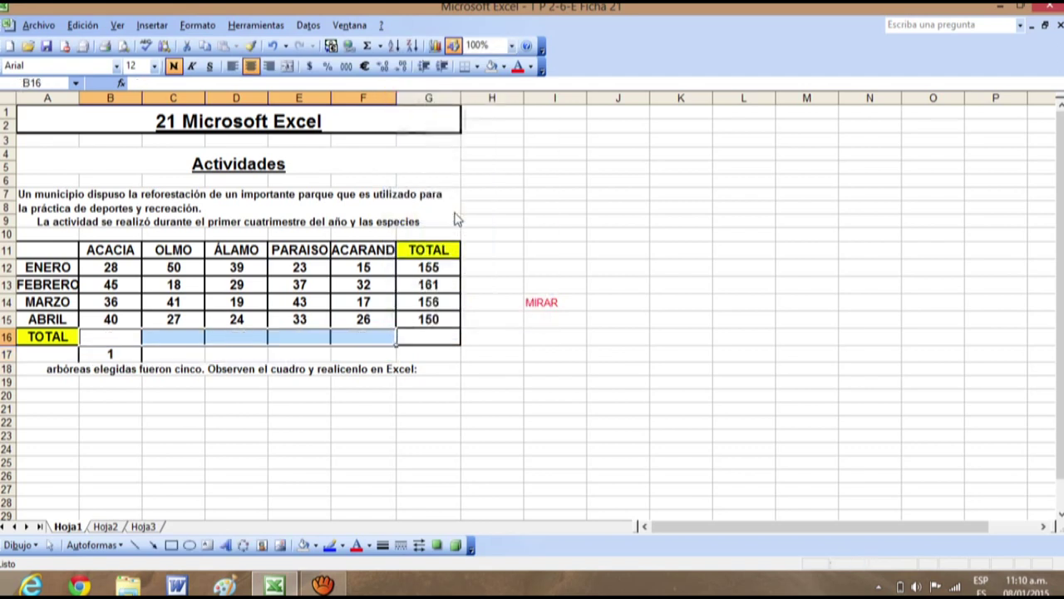
- Enter 10 in each TOTAL row cell from B16 to F16, dismissing the low-battery notice along the way
{"action": "left_click", "coordinate": [119, 341]}
{"action": "type", "text": "10"}
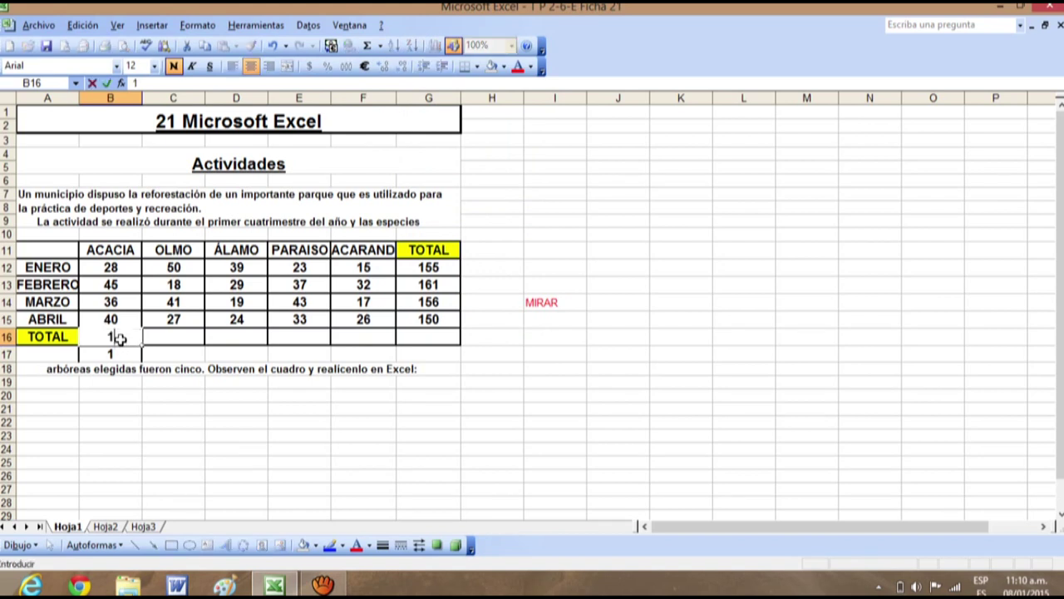
{"action": "left_click", "coordinate": [185, 337]}
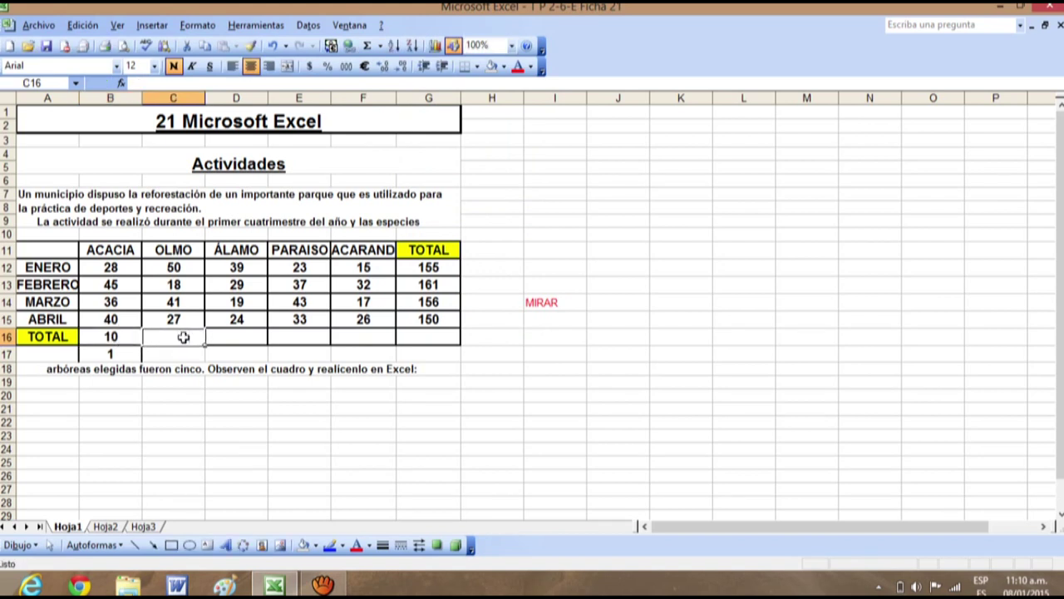
{"action": "type", "text": "10"}
{"action": "left_click", "coordinate": [253, 336]}
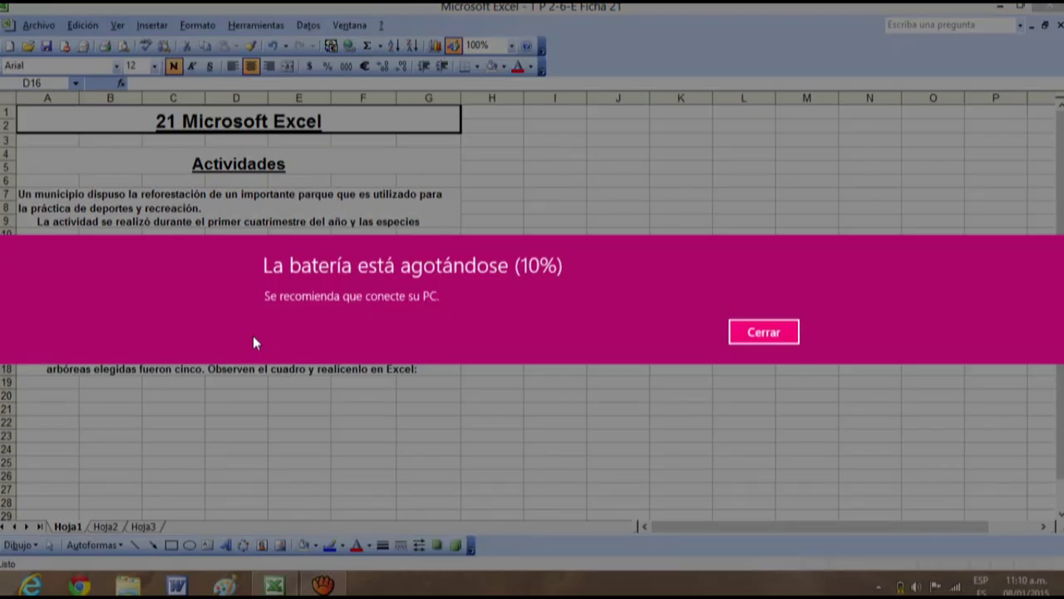
{"action": "left_click", "coordinate": [765, 333]}
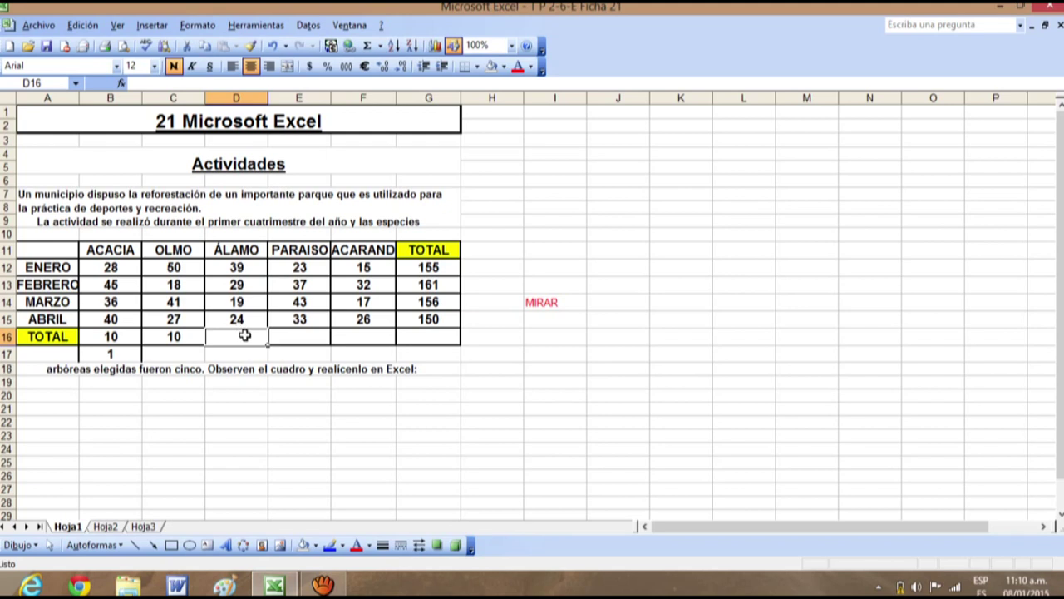
{"action": "type", "text": "10"}
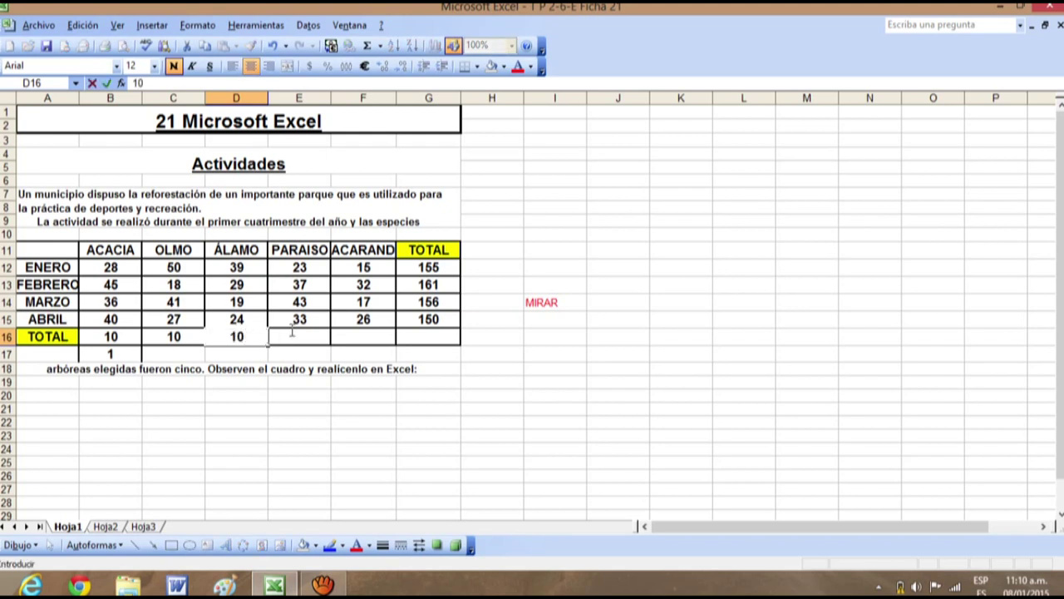
{"action": "left_click", "coordinate": [305, 339]}
{"action": "type", "text": "10"}
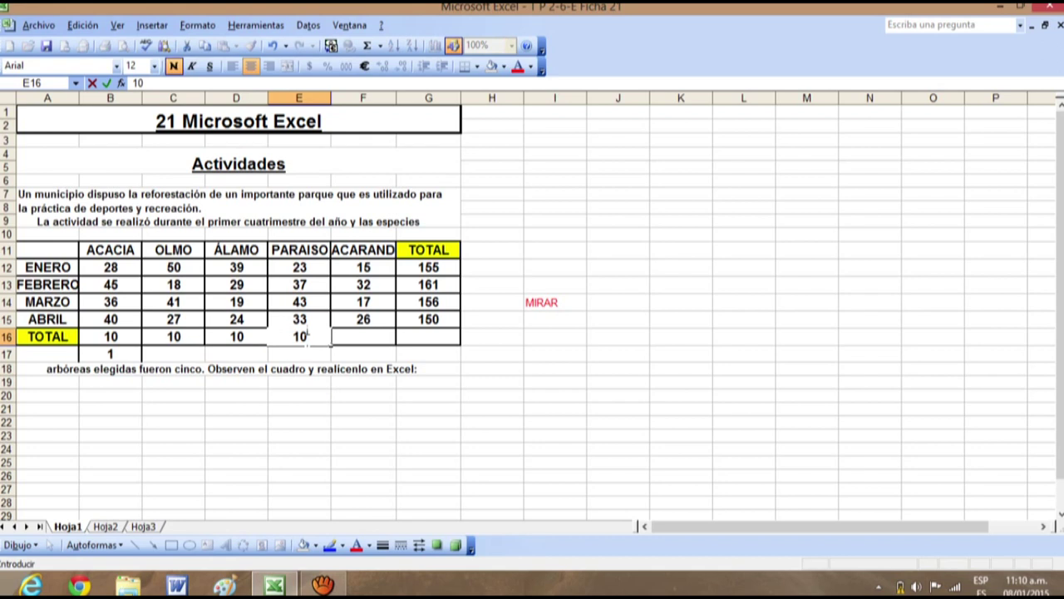
{"action": "left_click", "coordinate": [384, 339]}
{"action": "type", "text": "10"}
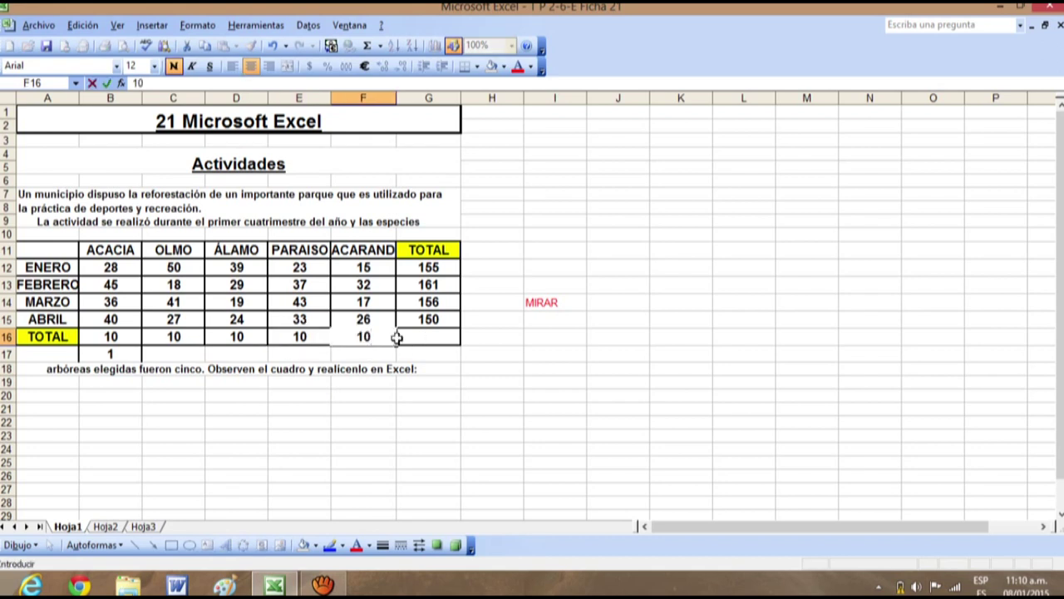
{"action": "left_click", "coordinate": [445, 379]}
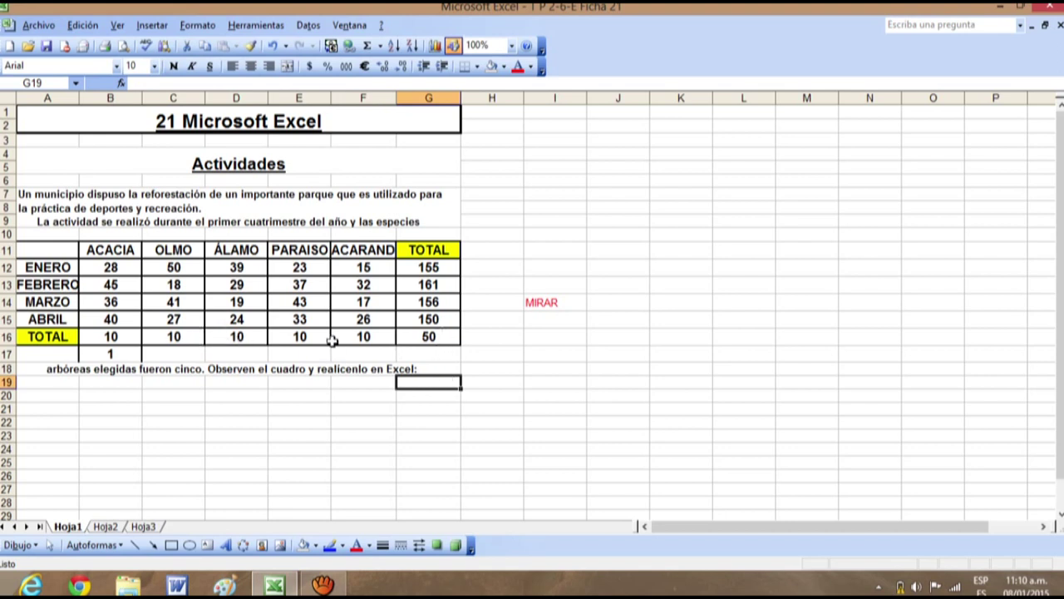
- Delete the content of G16, where the TOTAL row and TOTAL column meet
{"action": "left_click", "coordinate": [440, 336]}
{"action": "key", "text": "BackSpace"}
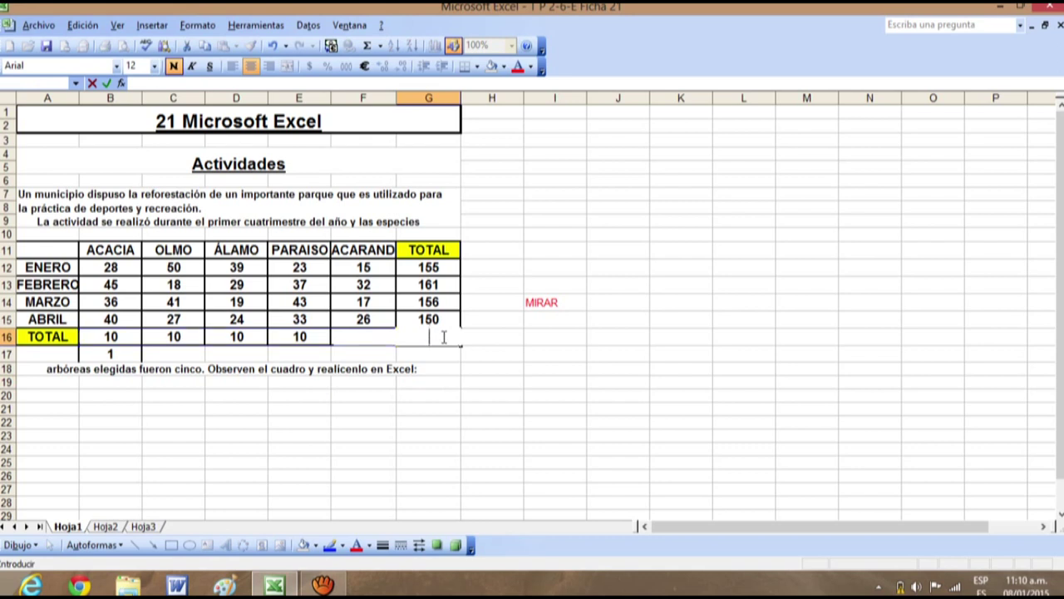
{"action": "left_click", "coordinate": [572, 340]}
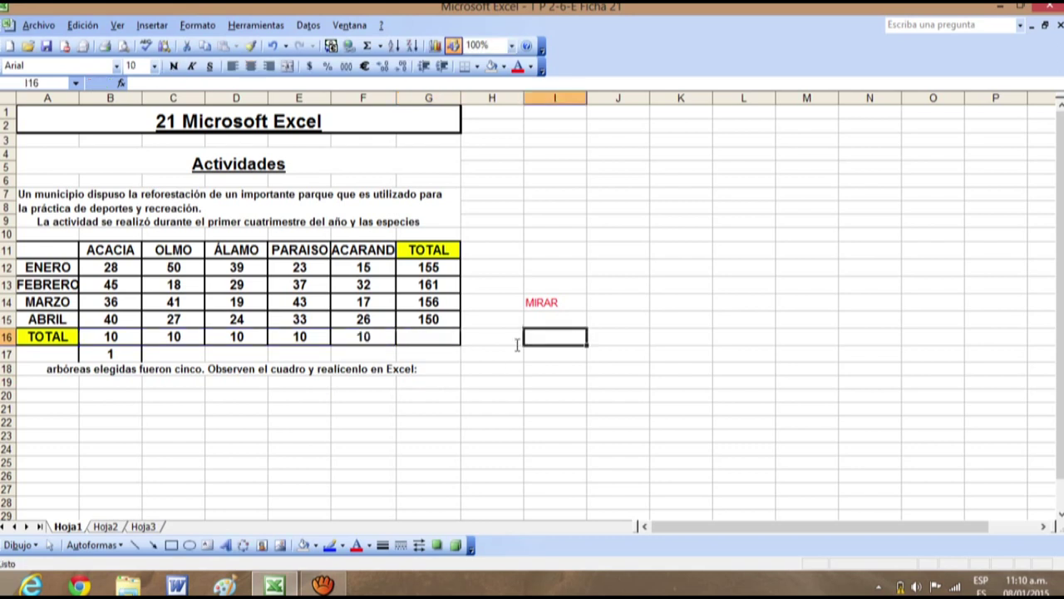
- Sum the TOTAL row into G16 by selecting from F16 back to B16 and applying AutoSum
{"action": "left_click", "coordinate": [435, 338]}
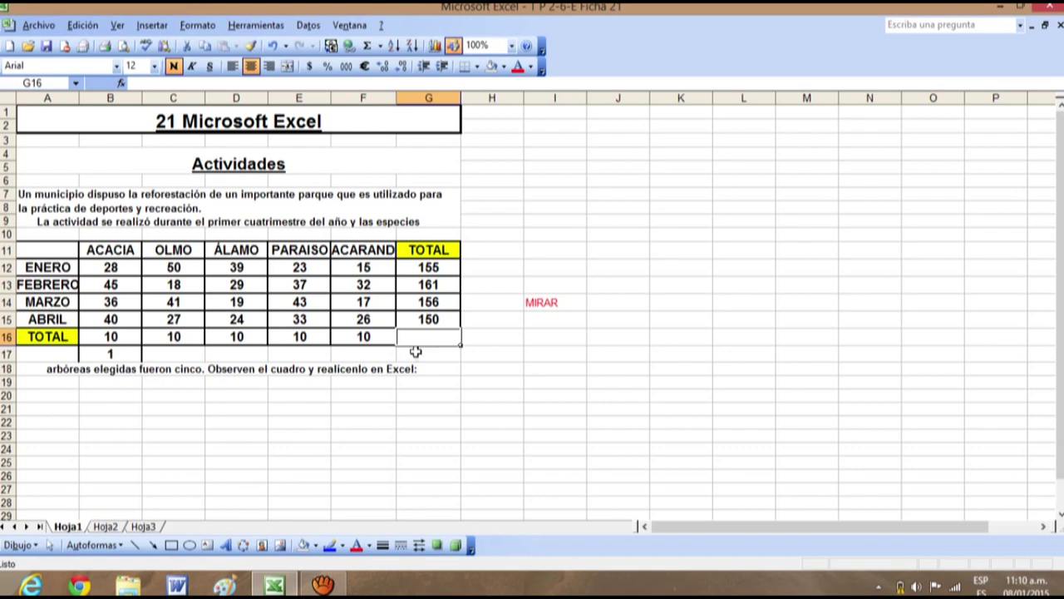
{"action": "left_click", "coordinate": [370, 336]}
{"action": "left_click_drag", "start_coordinate": [368, 335], "coordinate": [118, 334]}
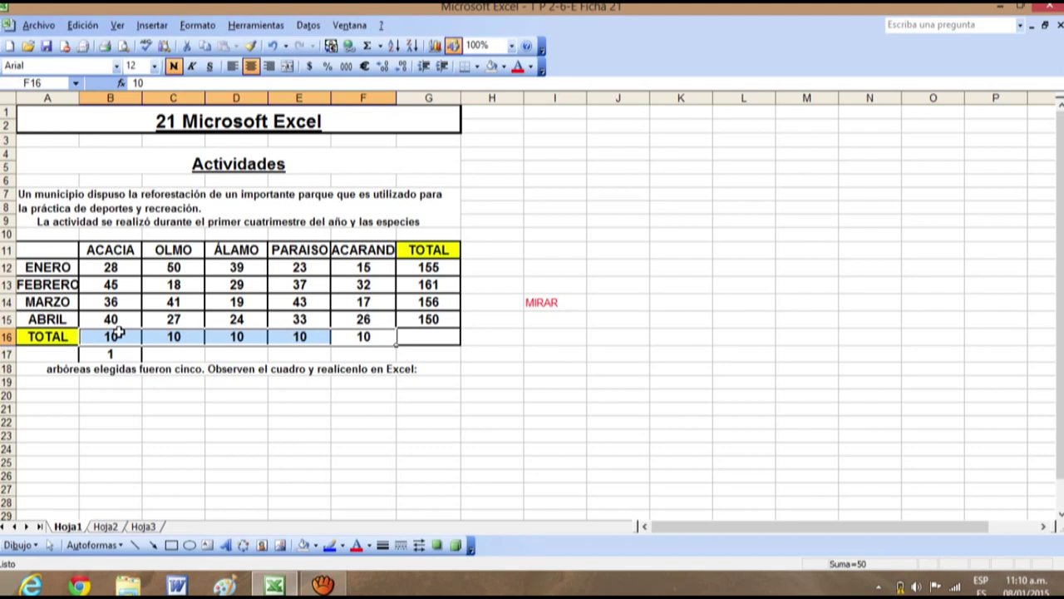
{"action": "left_click", "coordinate": [366, 45]}
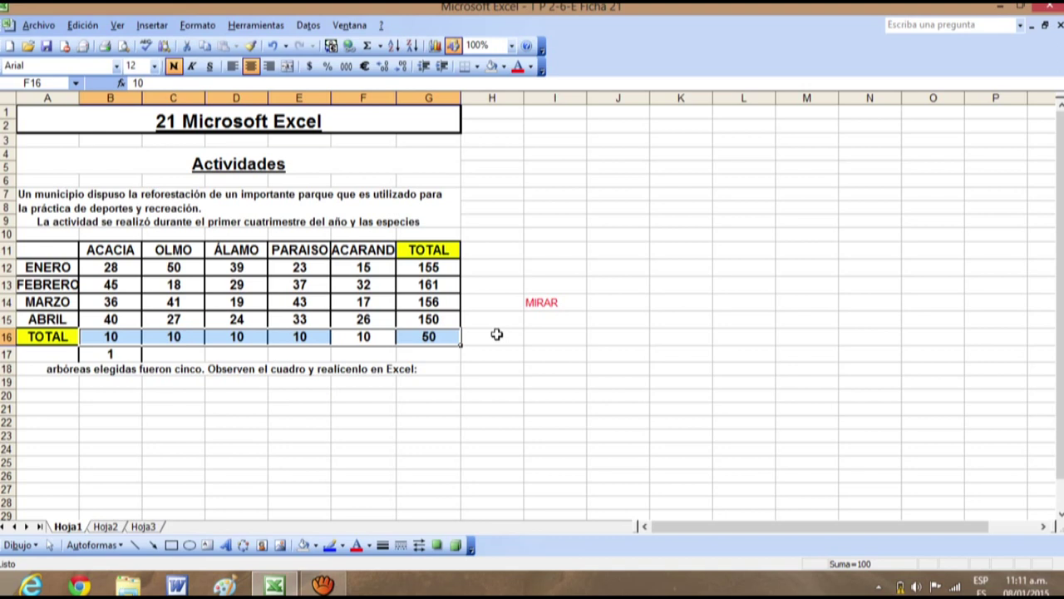
{"action": "left_click", "coordinate": [446, 319]}
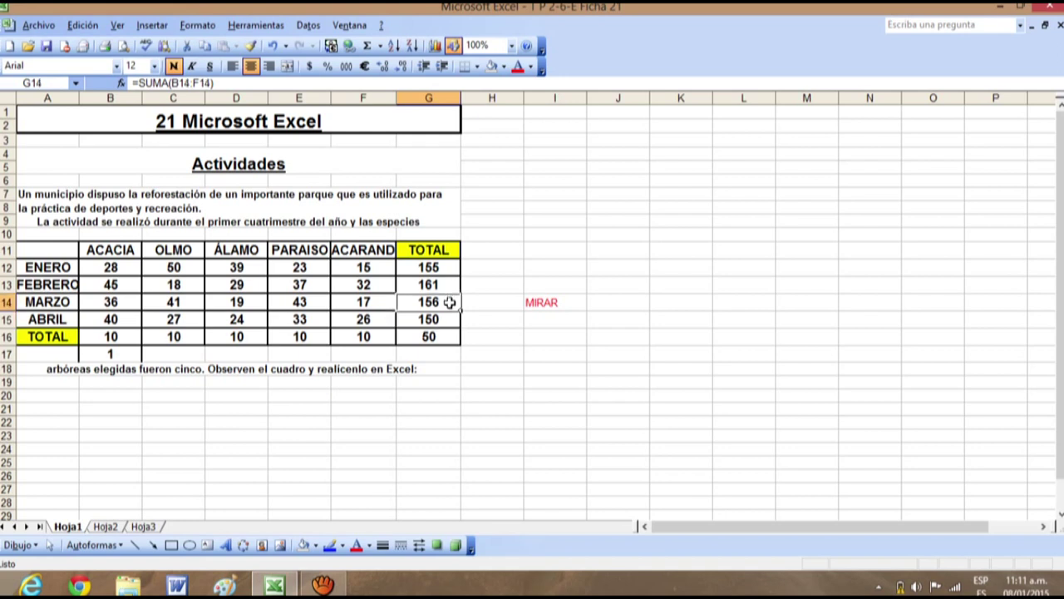
{"action": "left_click", "coordinate": [449, 321]}
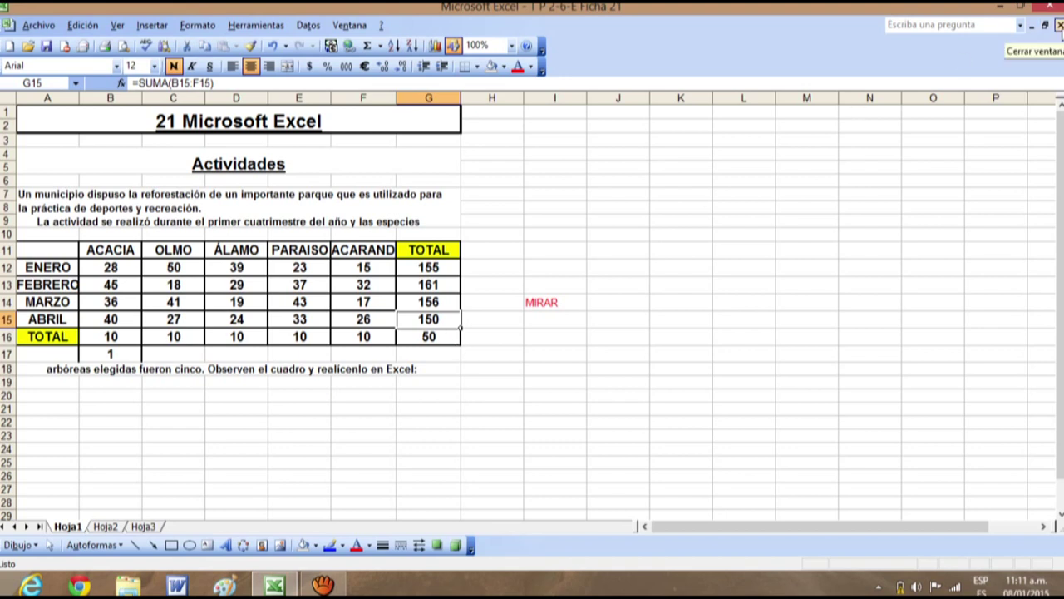
- Close the workbook T P 2-6-E Ficha 21.xls without saving its changes
{"action": "left_click", "coordinate": [1060, 27]}
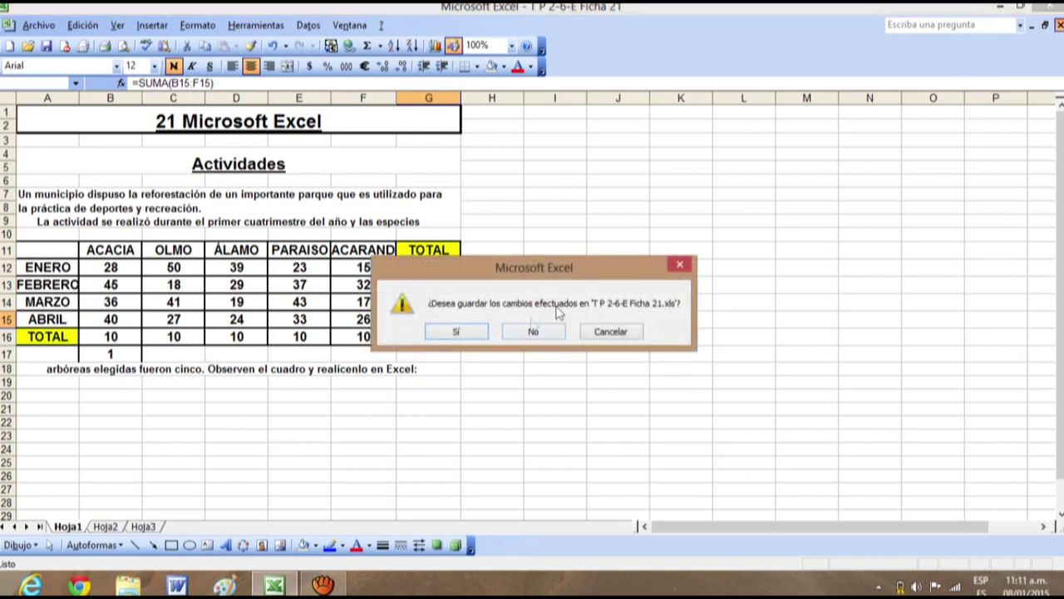
{"action": "left_click", "coordinate": [533, 333]}
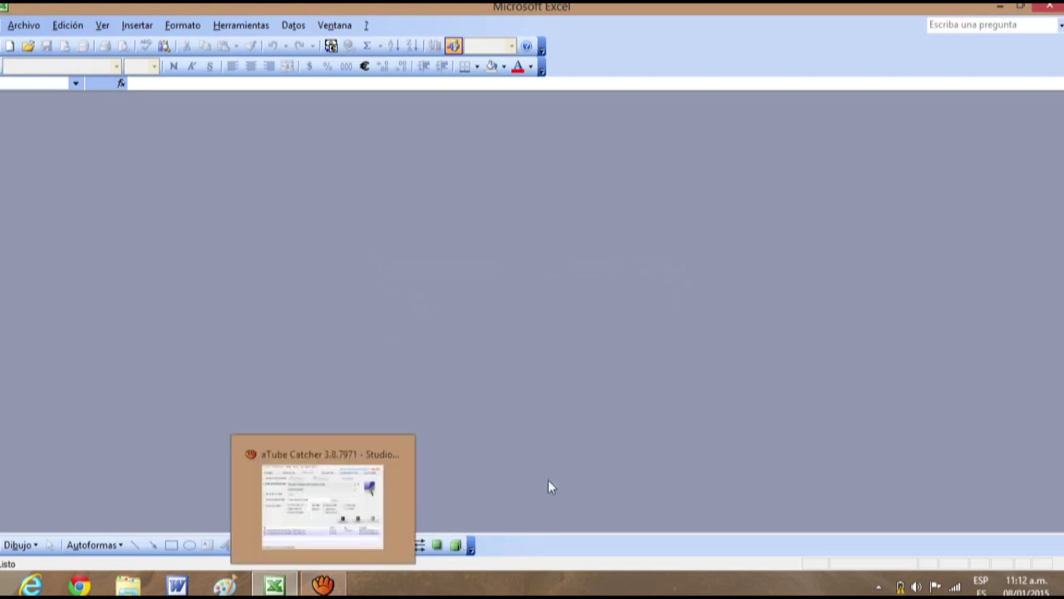
{"action": "left_click", "coordinate": [334, 586]}
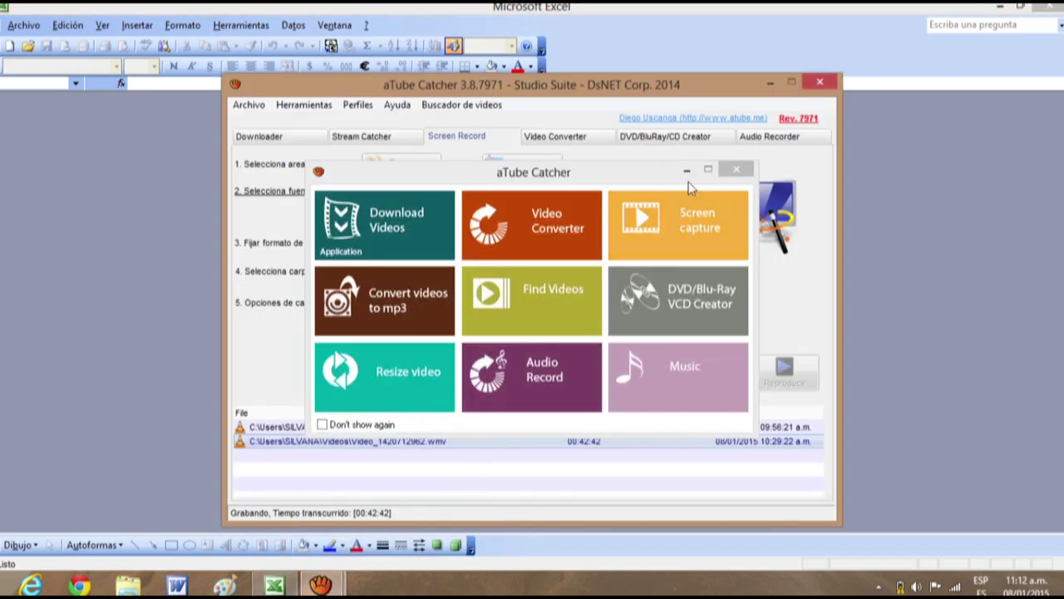